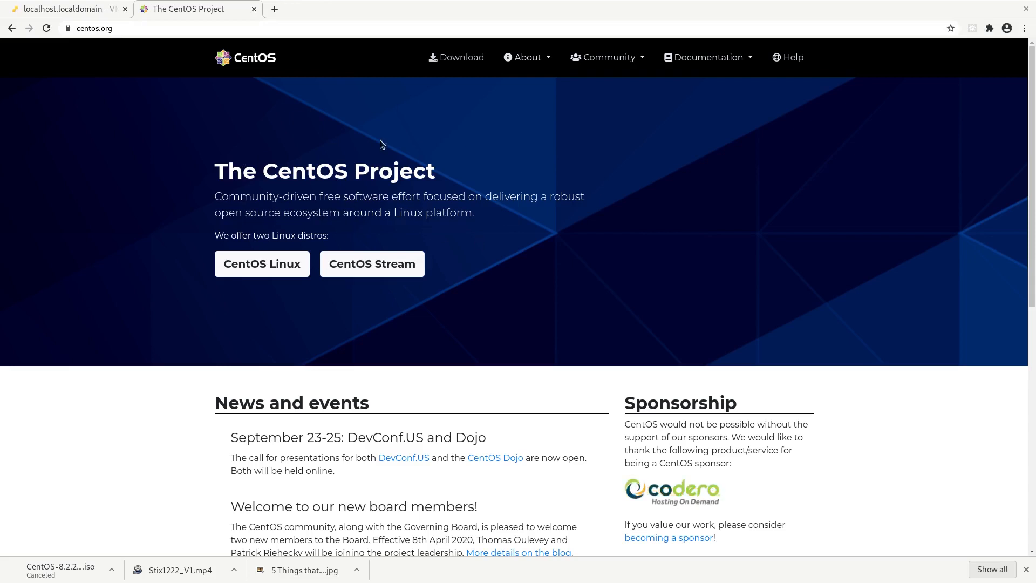
# Look over the news, Around CentOS and sponsorship sections of the CentOS home page.
pyautogui.moveTo(402, 406); pyautogui.dragTo(211, 402)
pyautogui.scroll(-5, 495, 347)
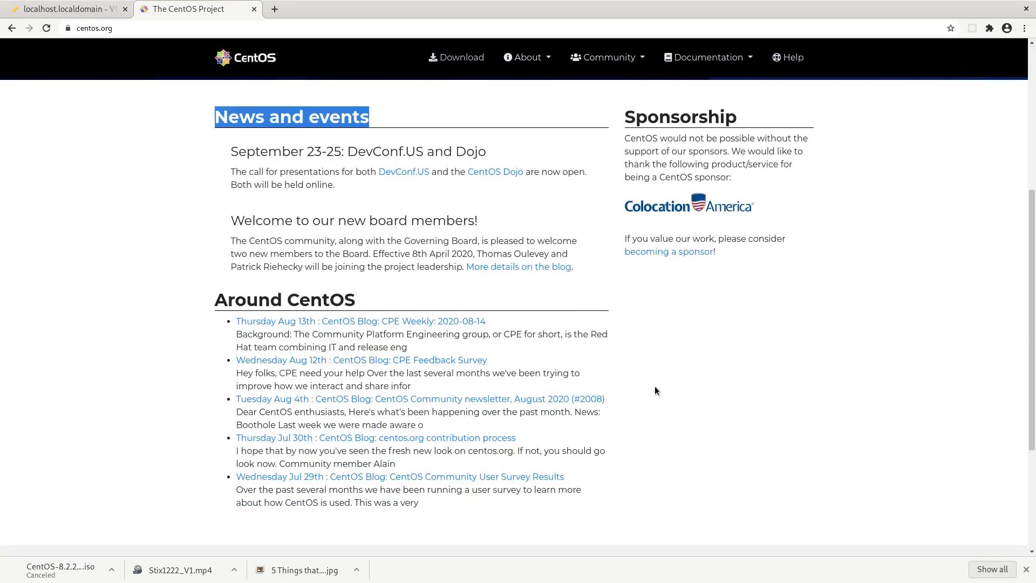
pyautogui.scroll(-3, 674, 383)
pyautogui.moveTo(183, 156); pyautogui.dragTo(422, 154)
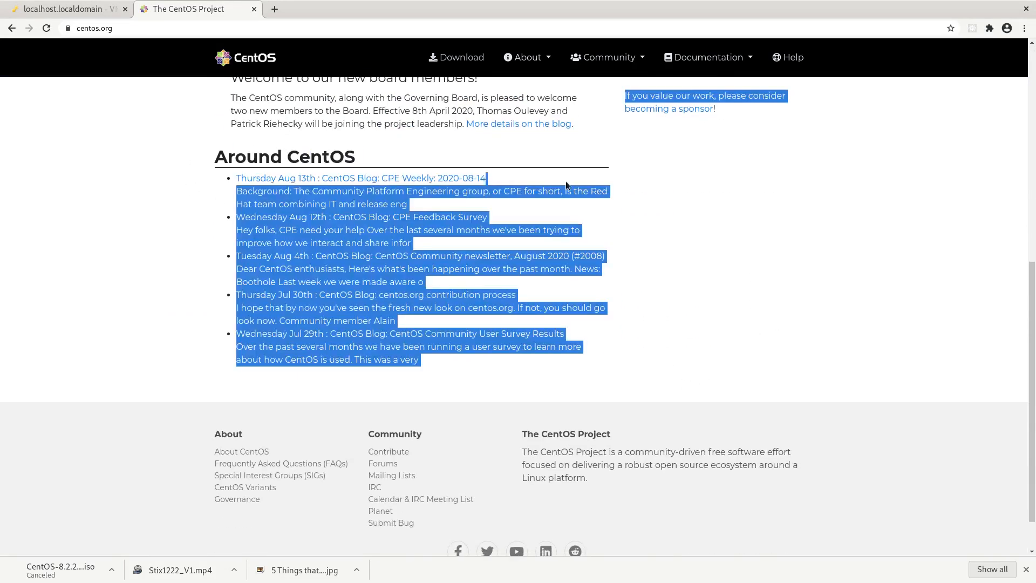
pyautogui.moveTo(626, 108); pyautogui.dragTo(705, 109)
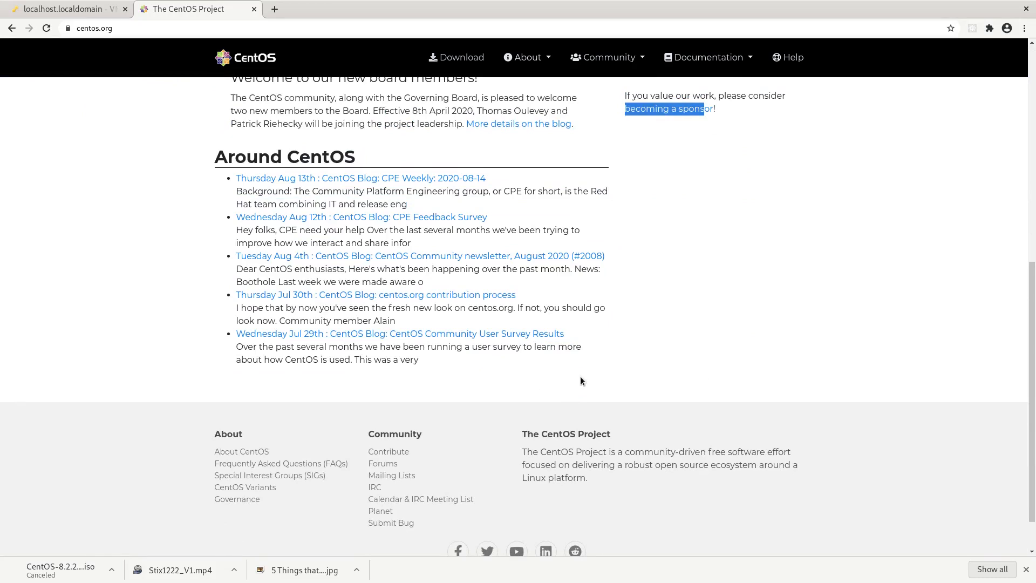
pyautogui.scroll(3, 580, 376)
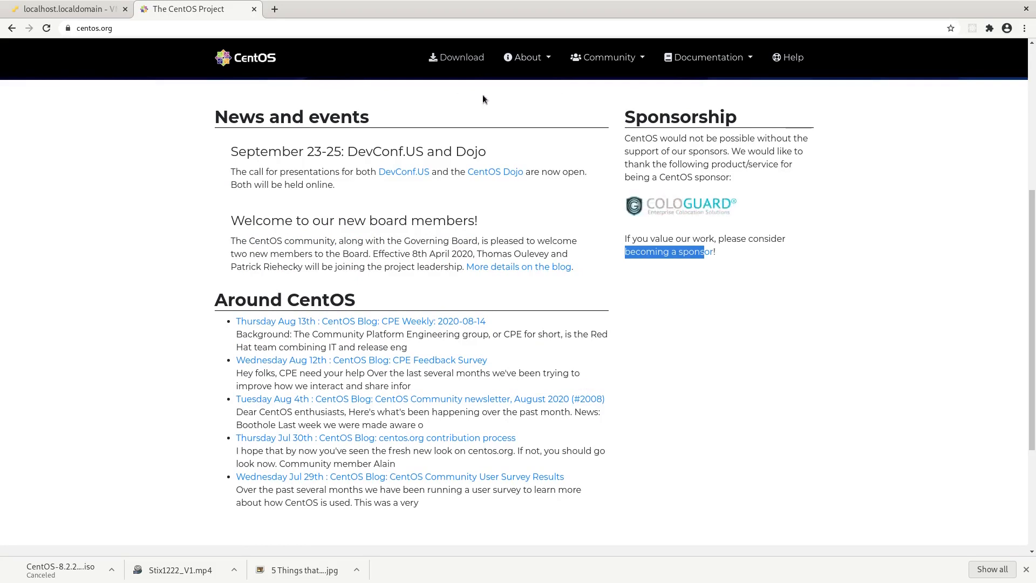
pyautogui.scroll(6, 535, 216)
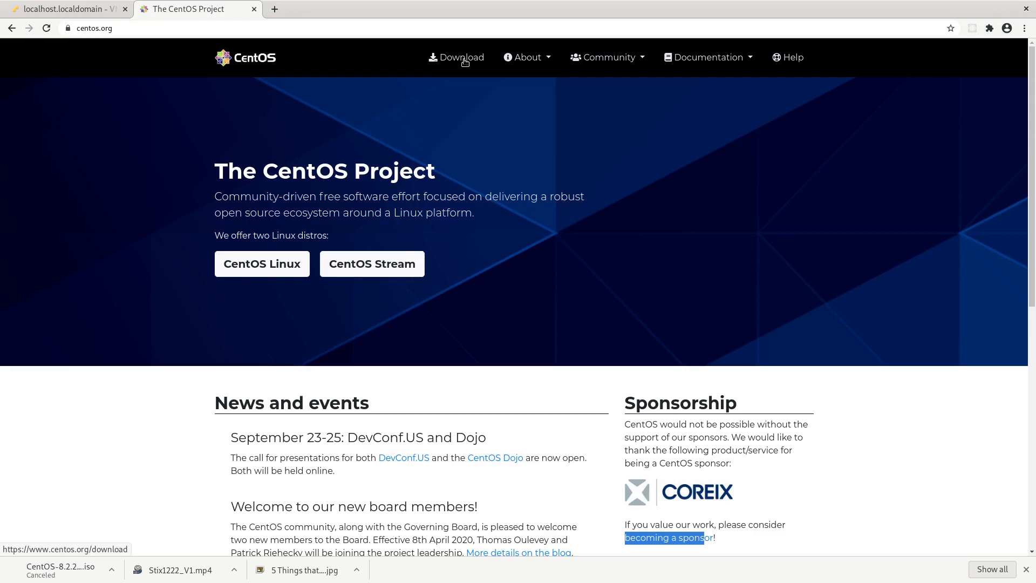
# Open the mirror.vcu.edu listing of CentOS Linux 8 (2004) x86_64 ISO images.
pyautogui.click(280, 275)
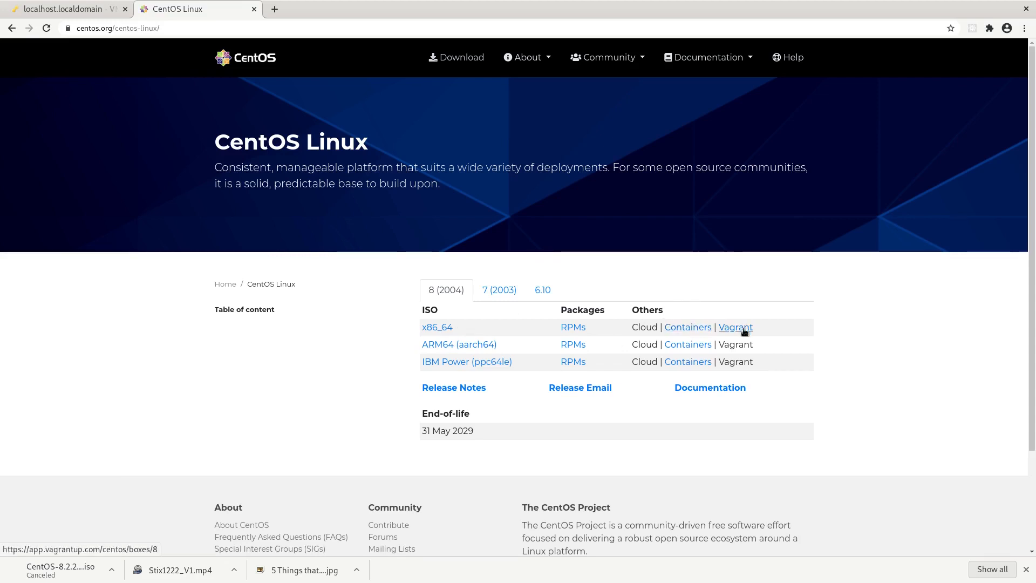
pyautogui.click(438, 327)
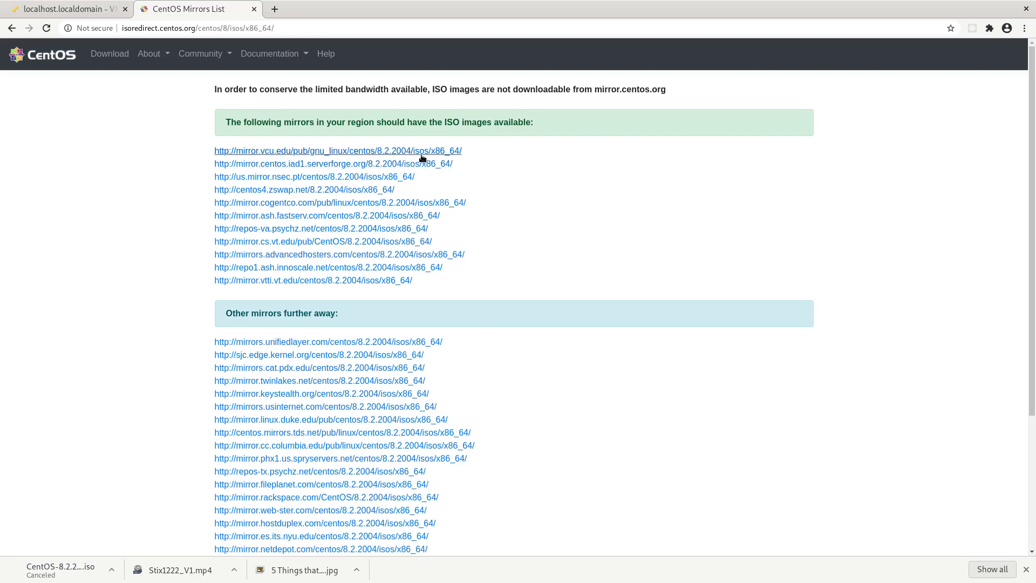
pyautogui.click(312, 154)
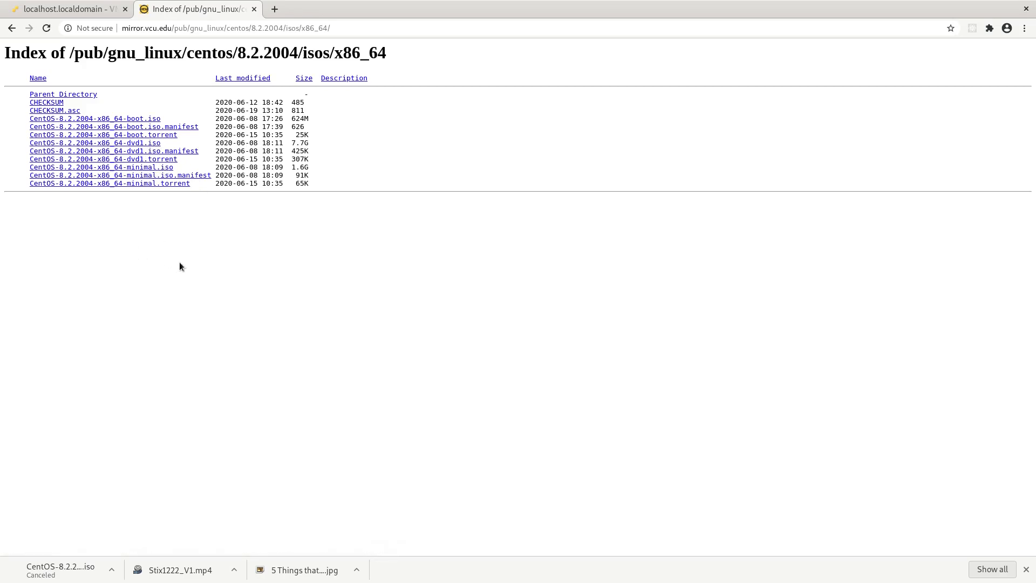
# Examine the dvd1 and minimal ISO entries and the SHA256 values in the CHECKSUM file, and return to the listing.
pyautogui.moveTo(173, 143); pyautogui.dragTo(19, 145)
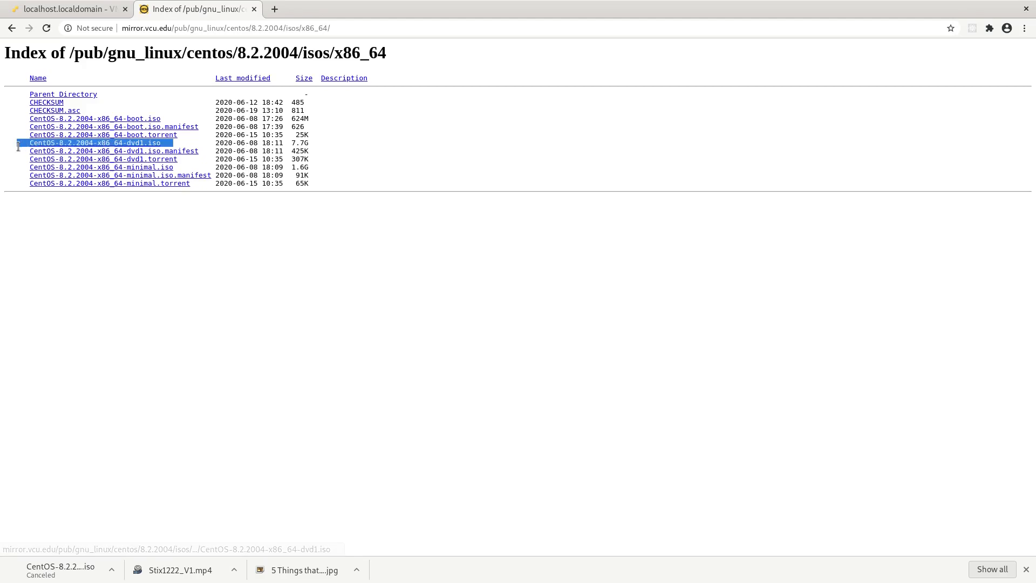
pyautogui.click(197, 164)
pyautogui.moveTo(197, 164); pyautogui.dragTo(19, 170)
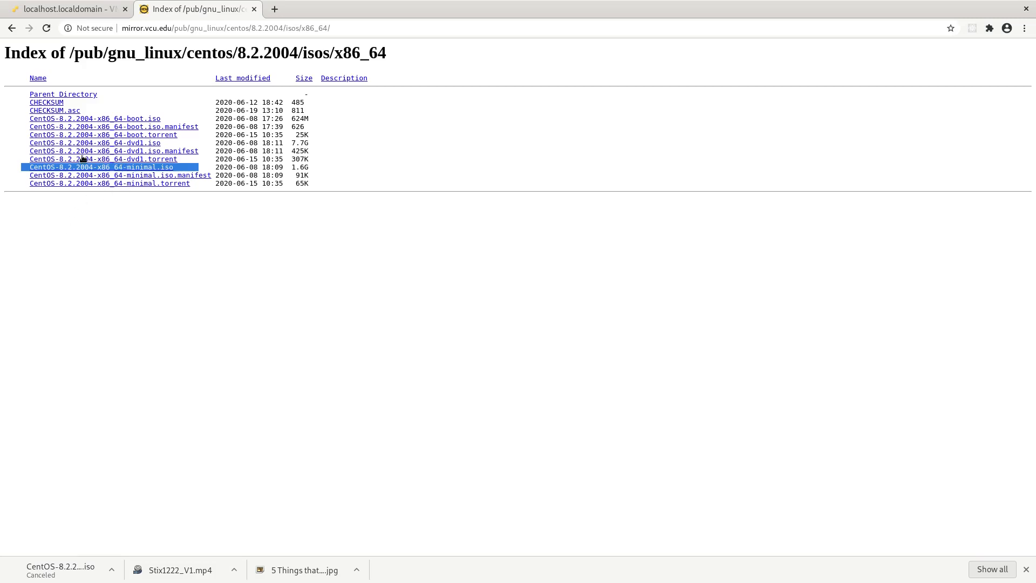
pyautogui.click(39, 104)
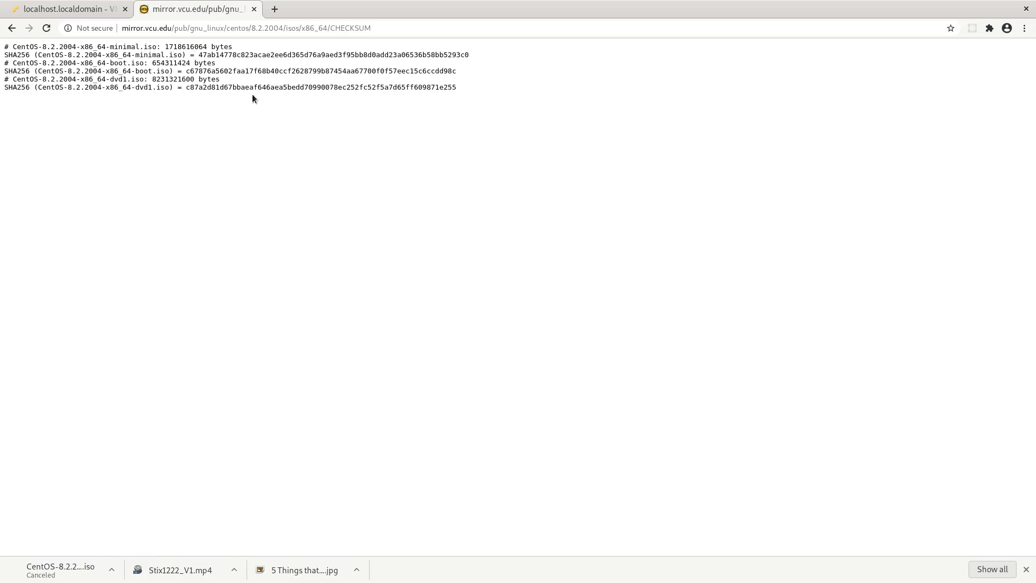
pyautogui.moveTo(473, 88); pyautogui.dragTo(5, 46)
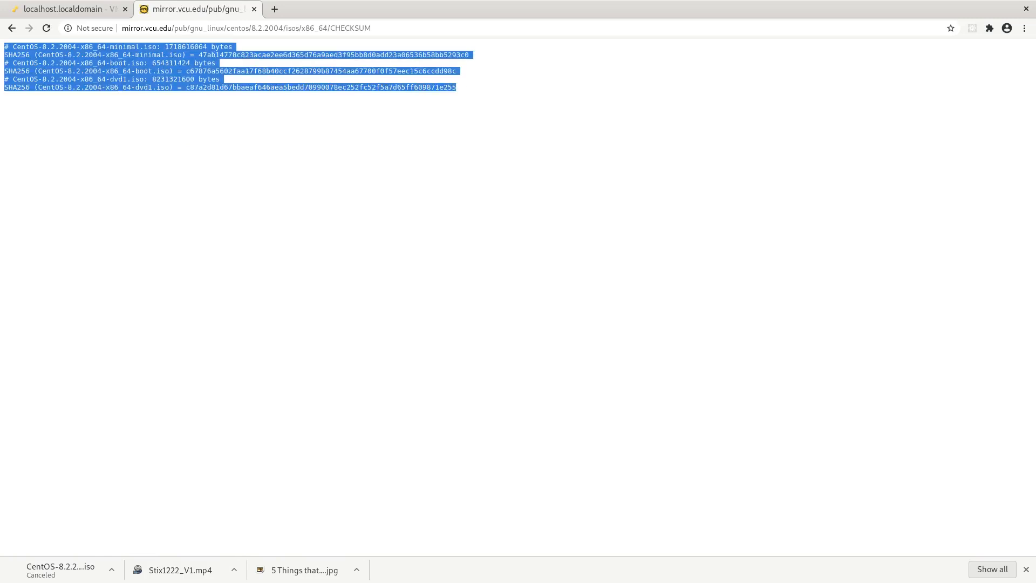
pyautogui.click(11, 28)
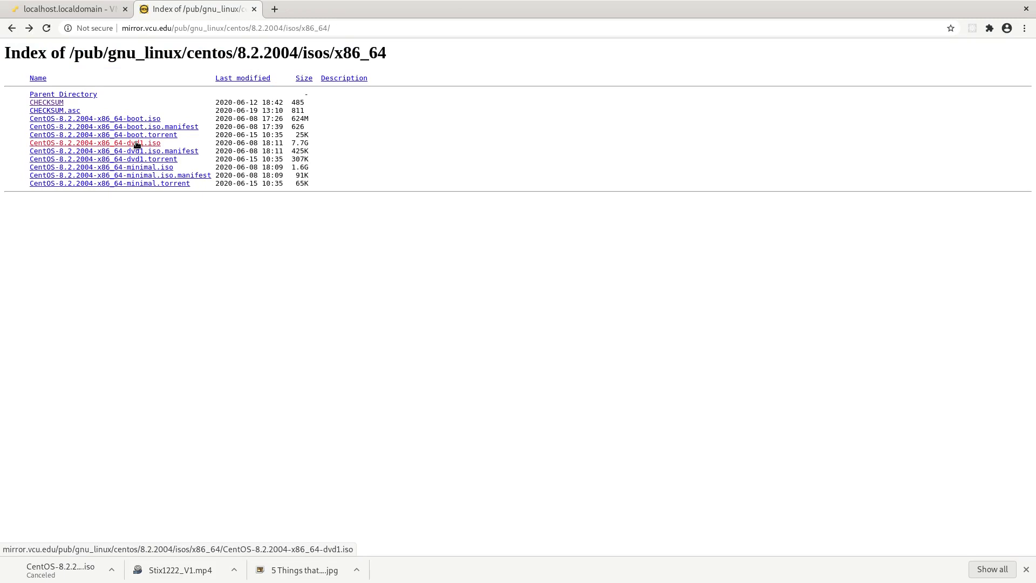
# Start downloading CentOS-8.2.2004-x86_64-dvd1.iso and cancel the download.
pyautogui.click(137, 144)
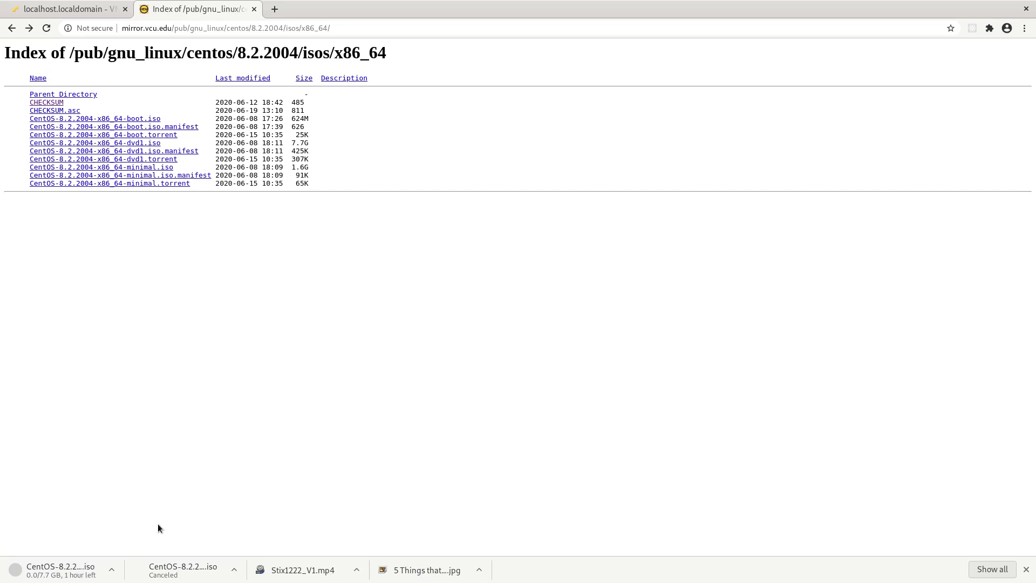
pyautogui.click(116, 569)
pyautogui.click(129, 550)
# Close the CentOS mirror page and show the host overview in VMware ESXi.
pyautogui.click(254, 10)
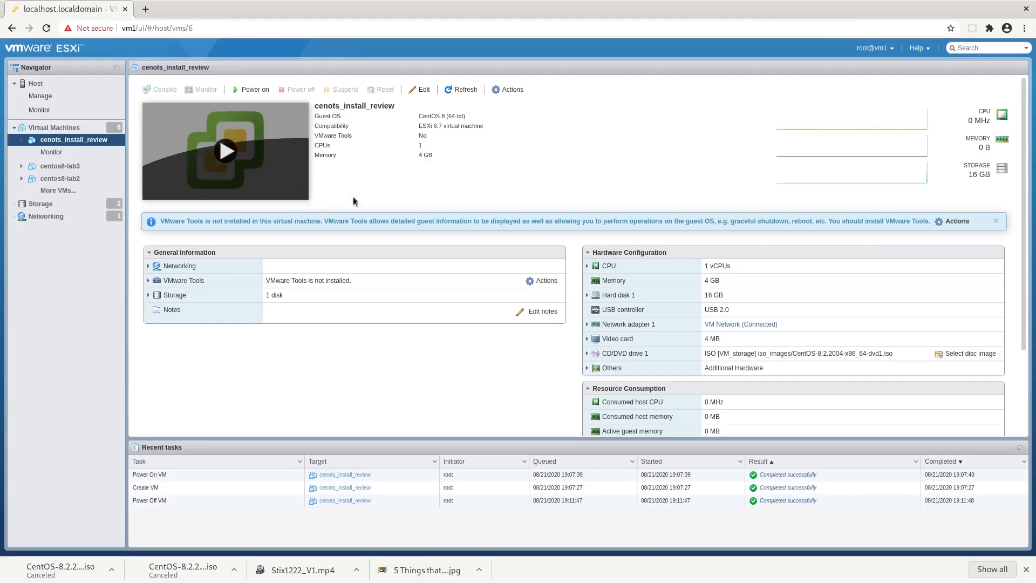
pyautogui.click(54, 127)
pyautogui.click(14, 128)
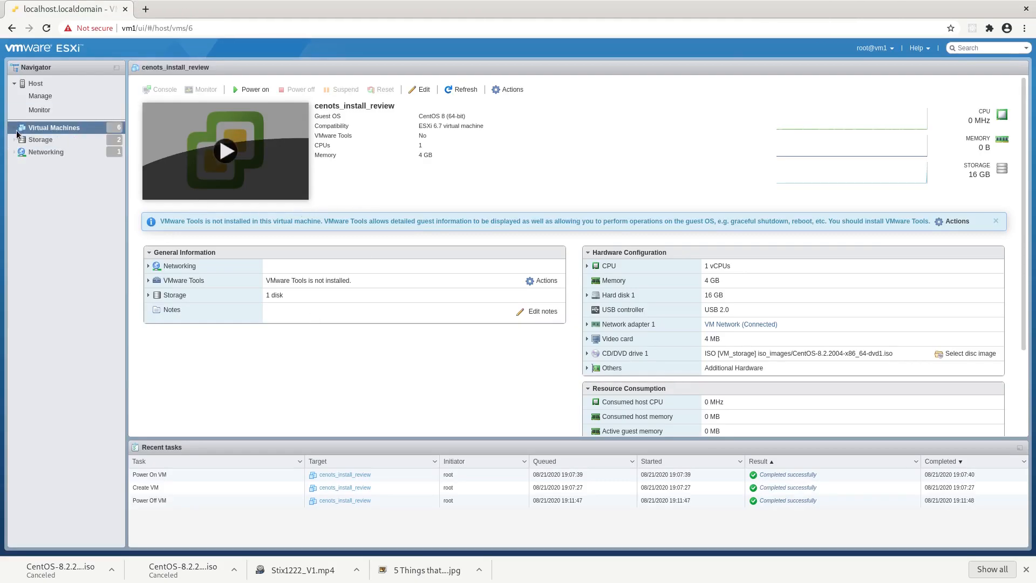
pyautogui.click(35, 83)
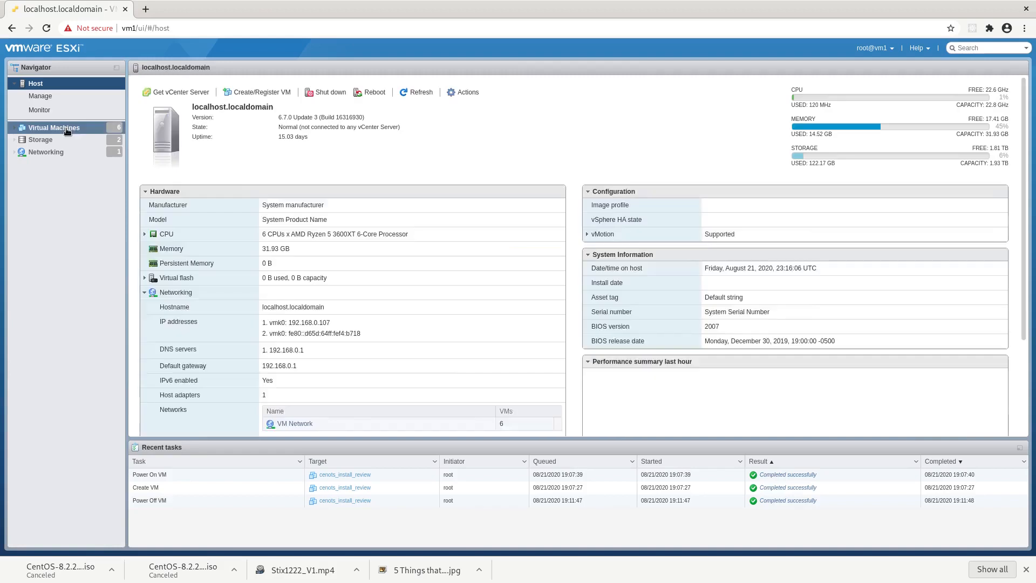
# Start a new virtual machine named centos_install_review with guest OS family Linux and version CentOS 8 (64-bit).
pyautogui.click(275, 96)
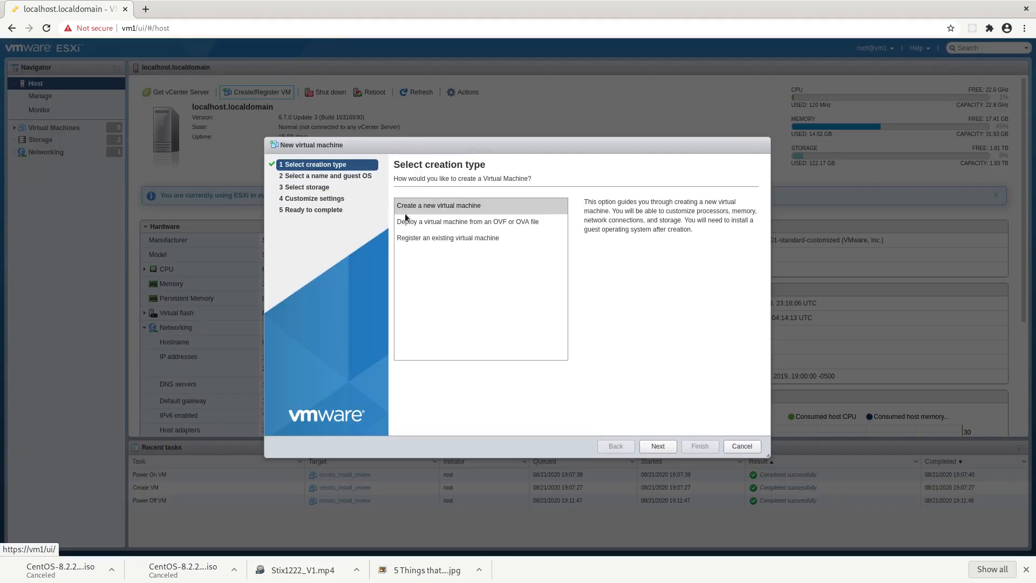
pyautogui.click(657, 446)
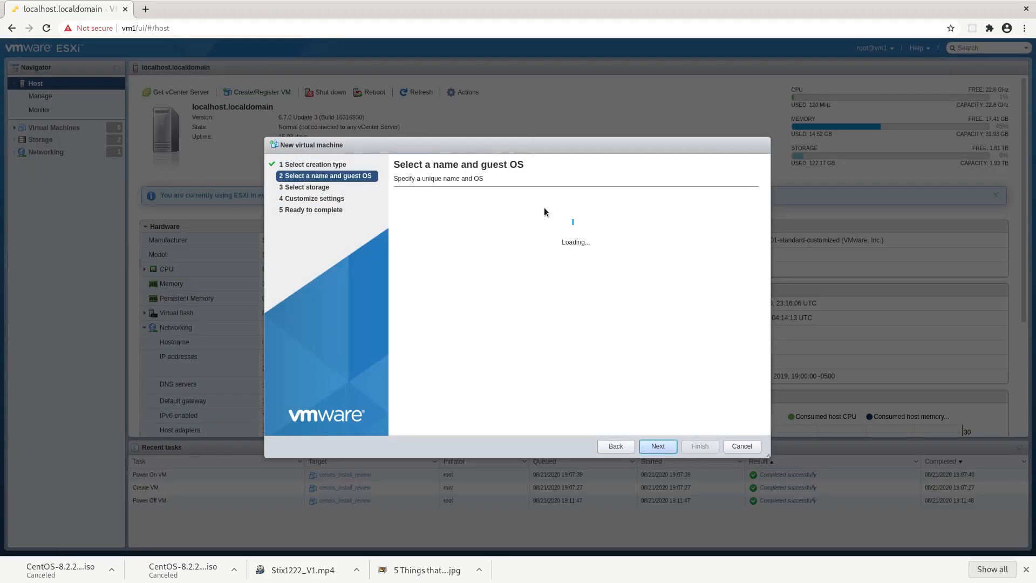
pyautogui.click(545, 212)
pyautogui.write('centos_install_review')
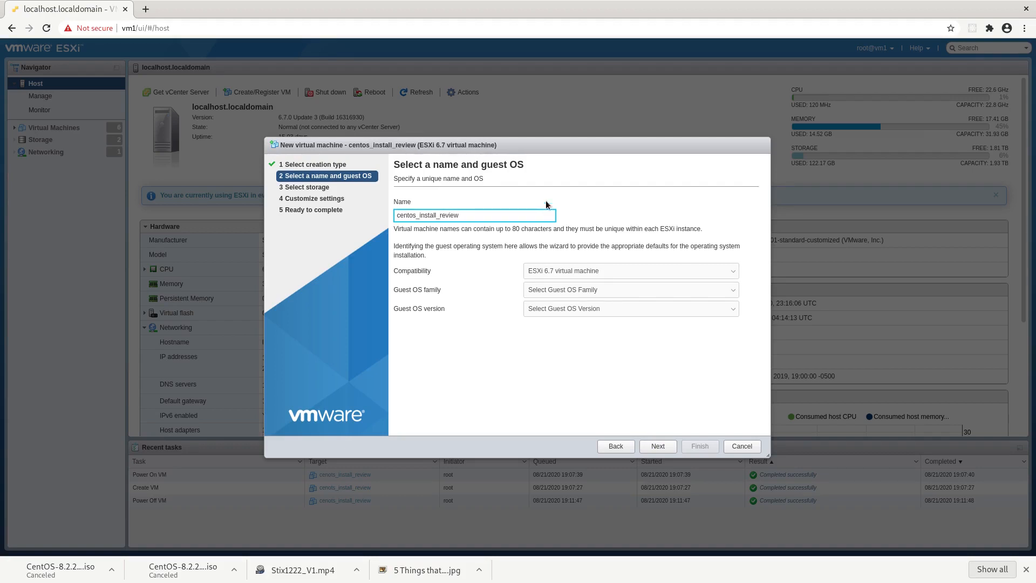
pyautogui.click(661, 291)
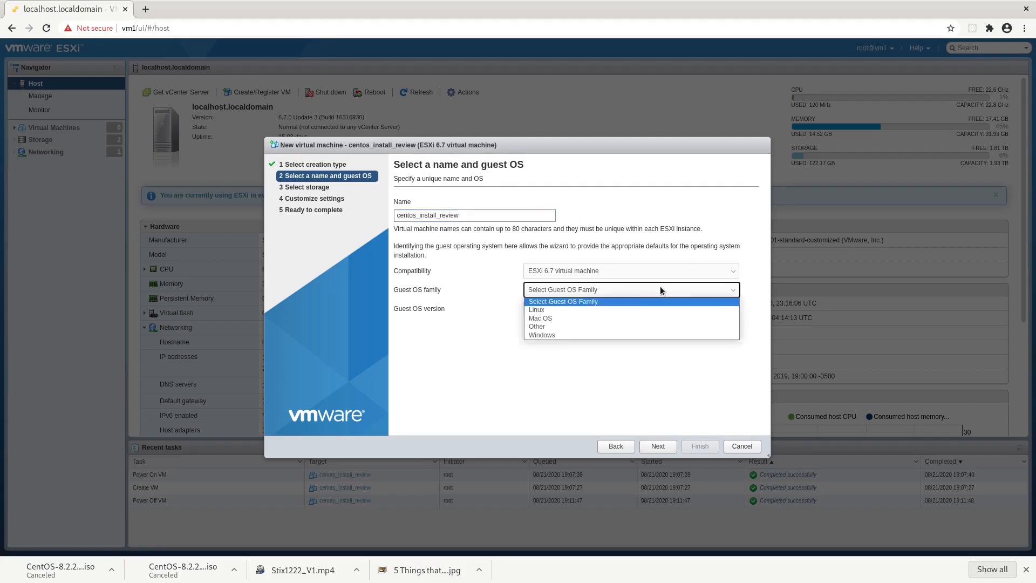
pyautogui.click(644, 310)
pyautogui.click(644, 309)
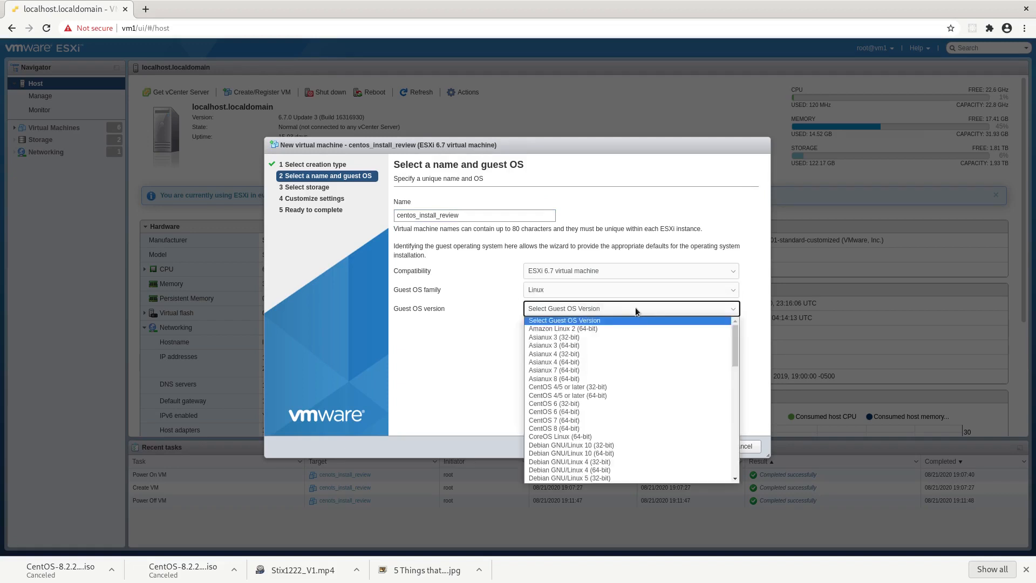
pyautogui.click(586, 428)
pyautogui.click(658, 445)
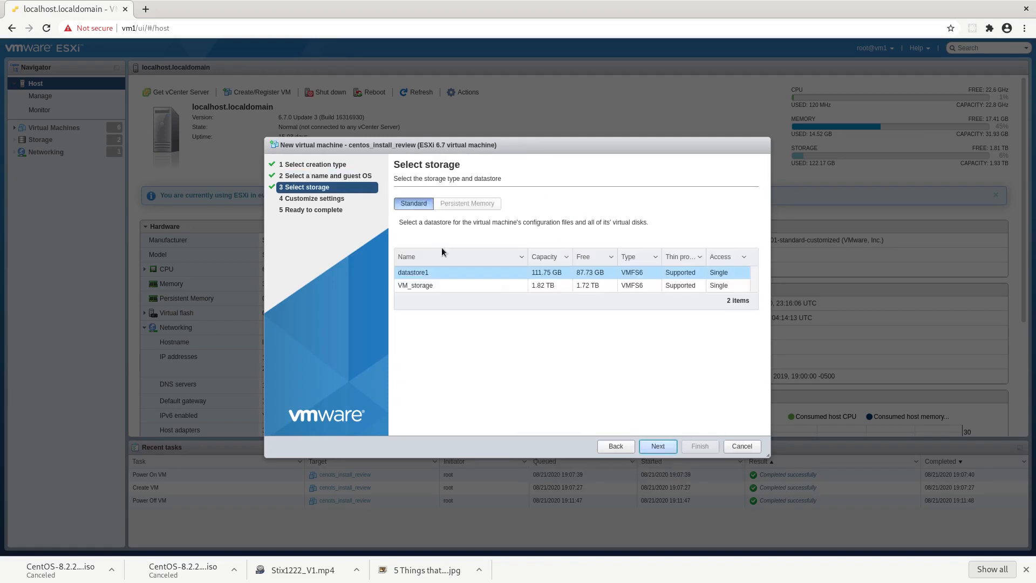
# Store the virtual machine on the VM_storage datastore and set its memory to 4096 MB.
pyautogui.click(451, 286)
pyautogui.click(658, 446)
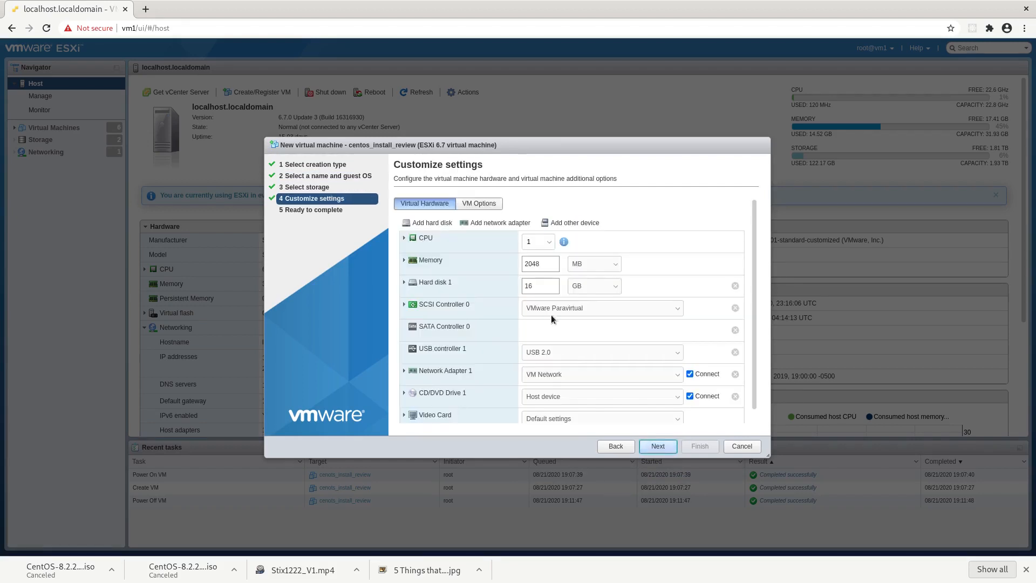
pyautogui.doubleClick(541, 264)
pyautogui.write('4096')
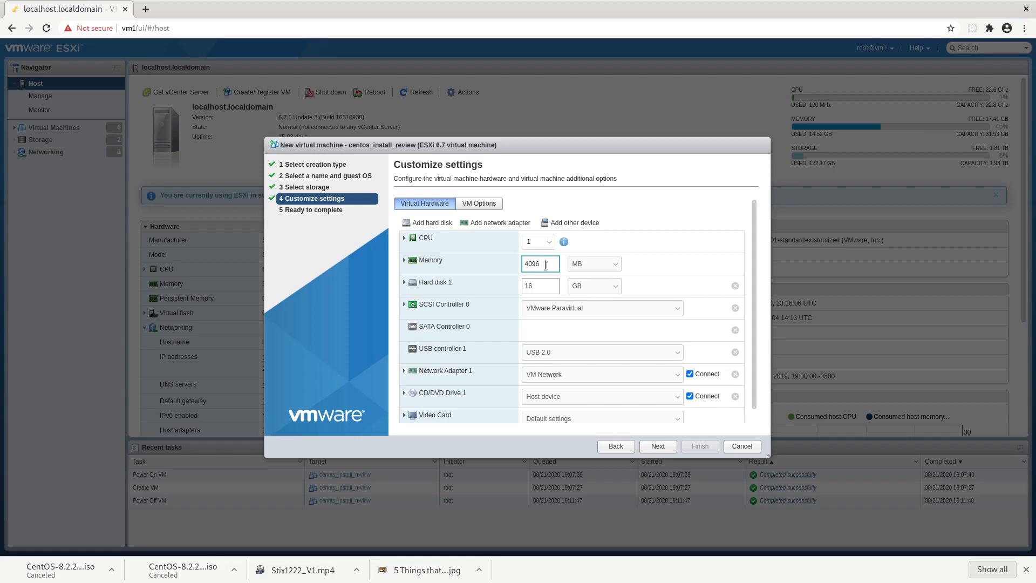
# Attach the datastore ISO file CentOS-8.2.2004-x86_64-dvd1.iso from VM_storage's iso_images folder to CD/DVD Drive 1.
pyautogui.scroll(-1, 668, 365)
pyautogui.click(637, 385)
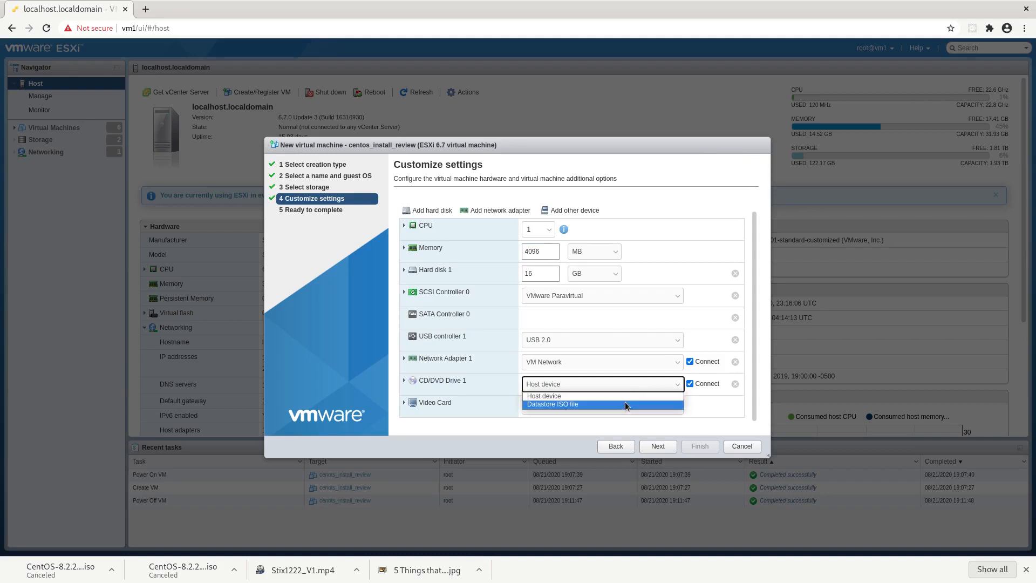
pyautogui.click(622, 406)
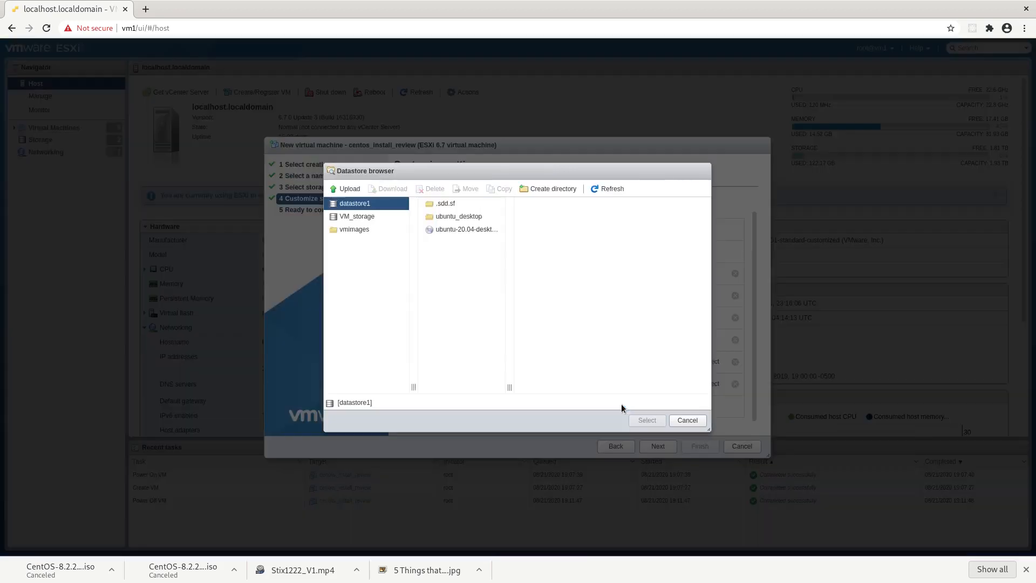
pyautogui.click(370, 217)
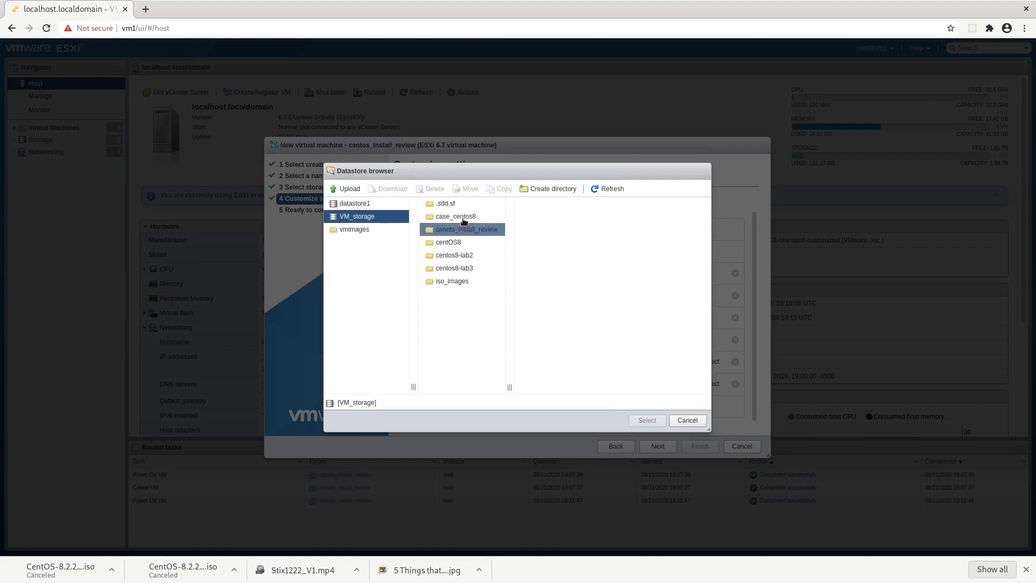
pyautogui.doubleClick(440, 284)
pyautogui.click(551, 205)
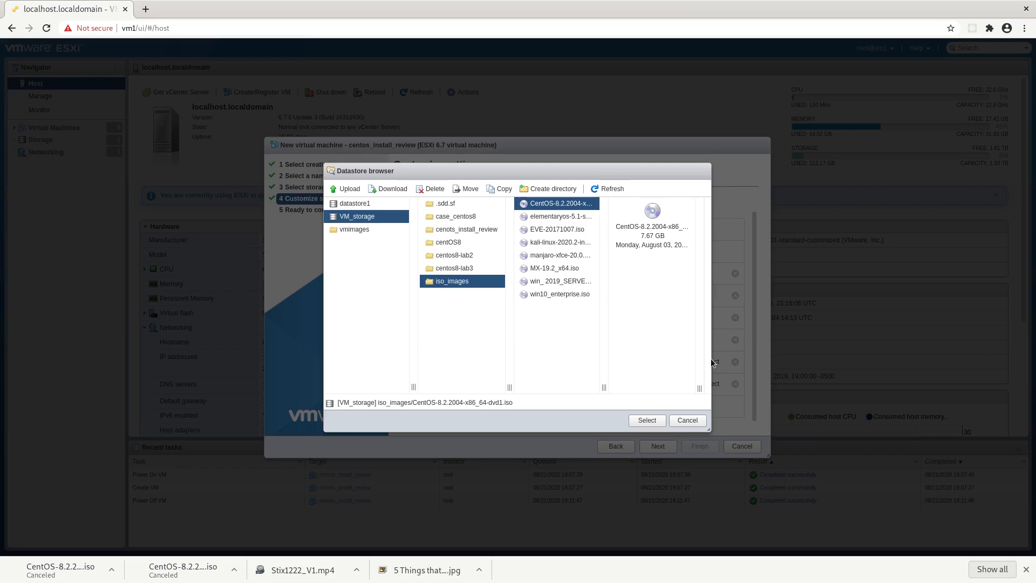
pyautogui.click(647, 420)
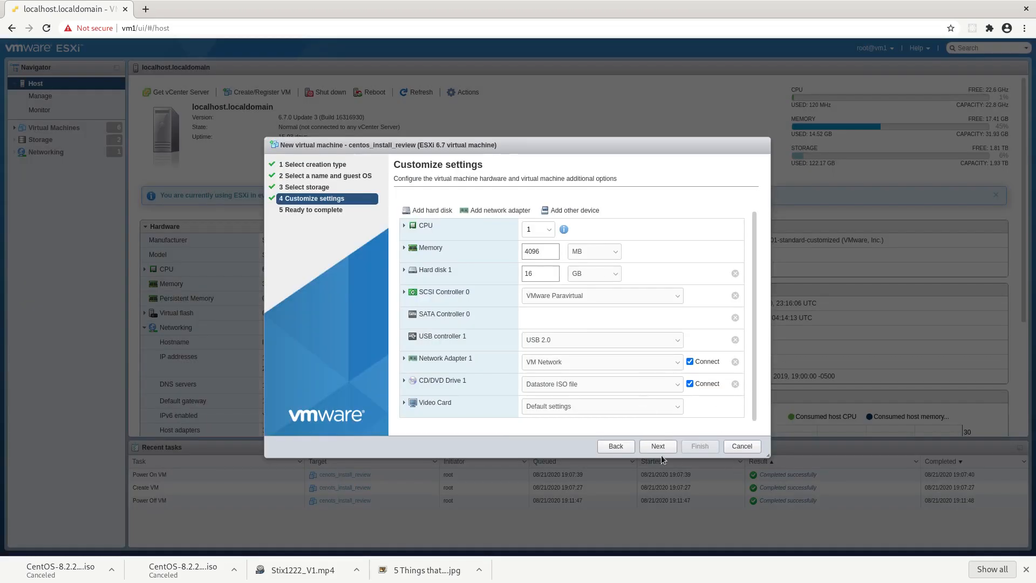
# Review the summary of the virtual machine's settings and finish creating it.
pyautogui.click(648, 448)
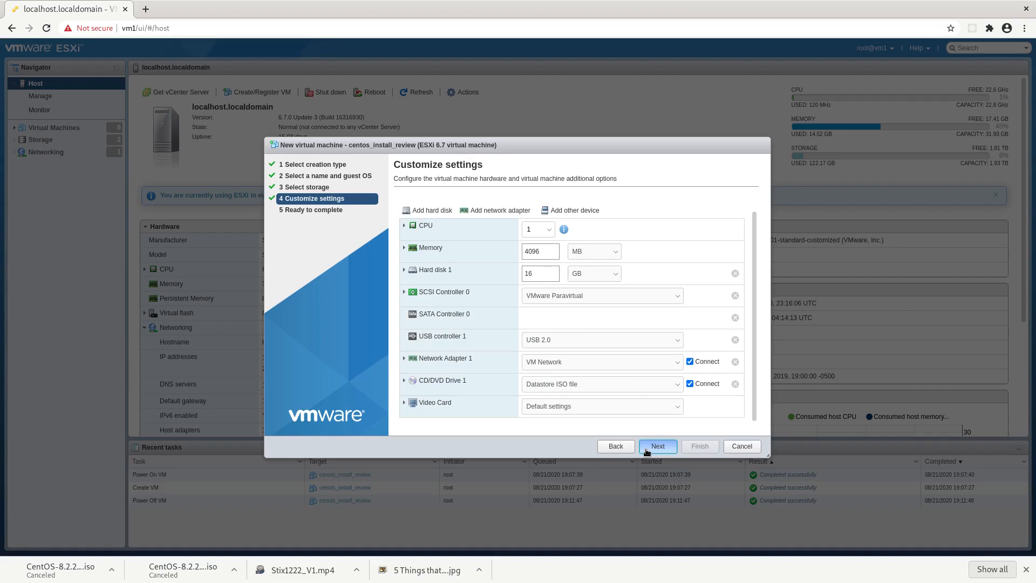
pyautogui.click(647, 451)
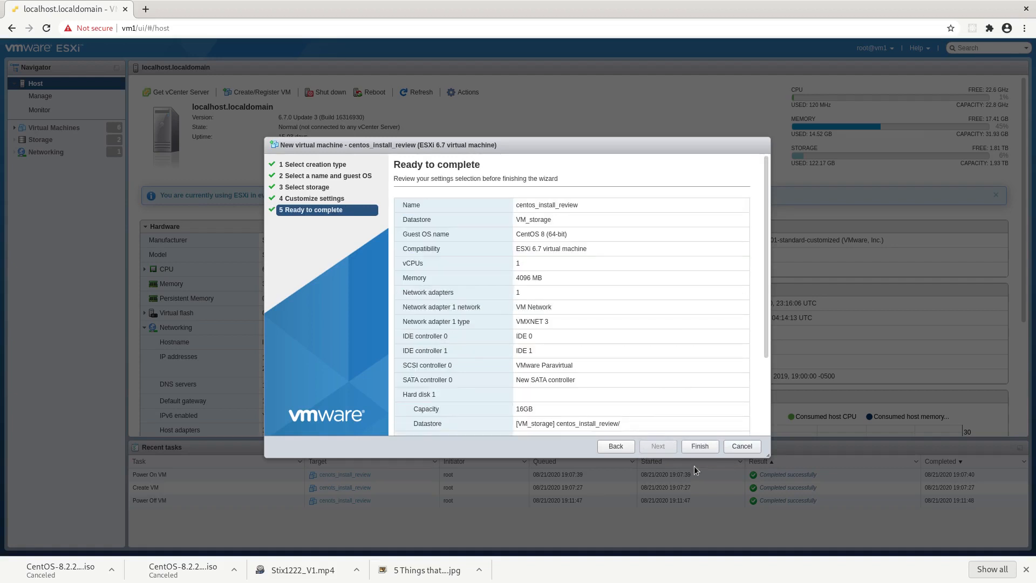
pyautogui.click(700, 450)
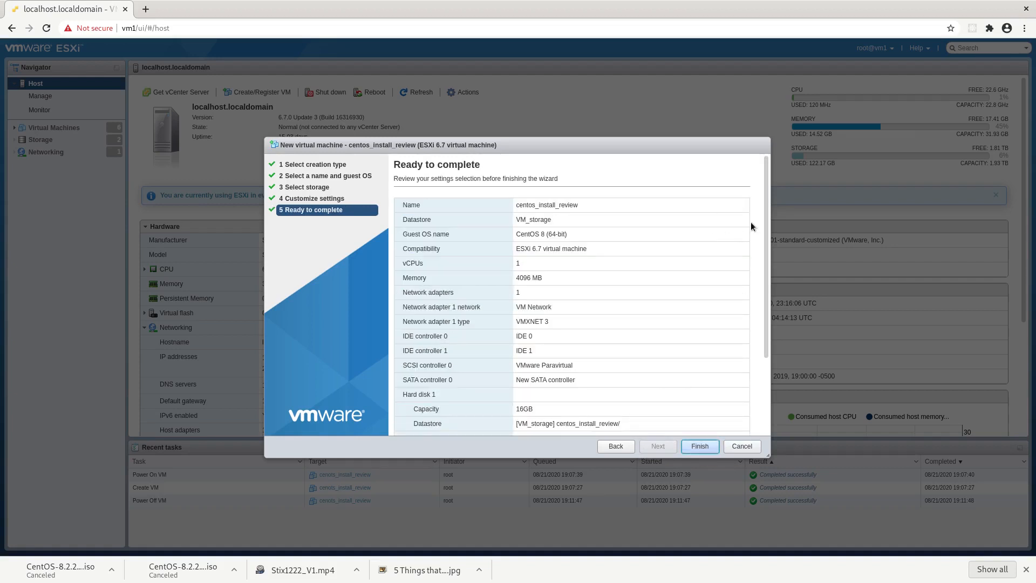
pyautogui.moveTo(765, 202); pyautogui.dragTo(782, 147)
pyautogui.scroll(-3, 529, 314)
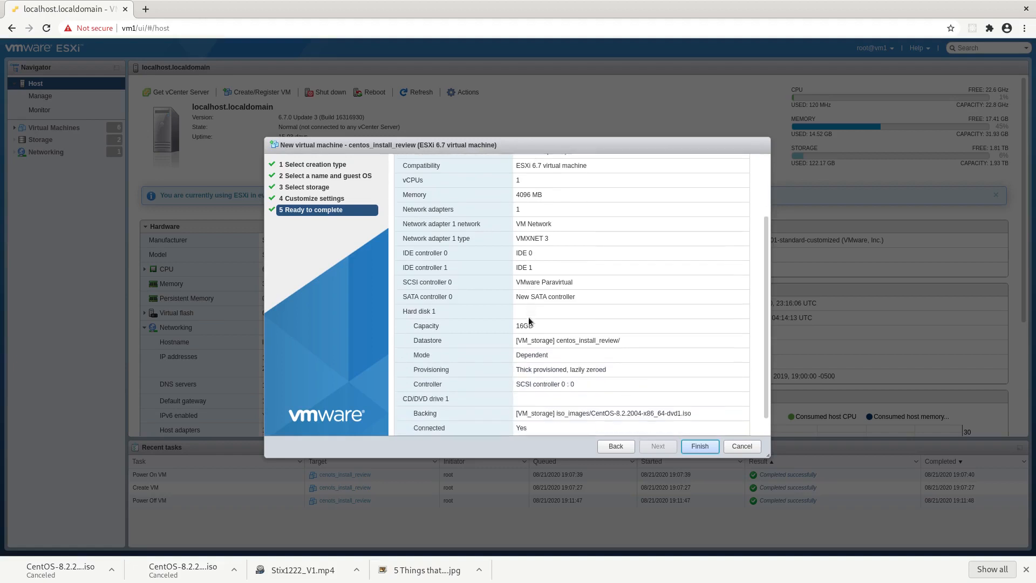
pyautogui.click(704, 446)
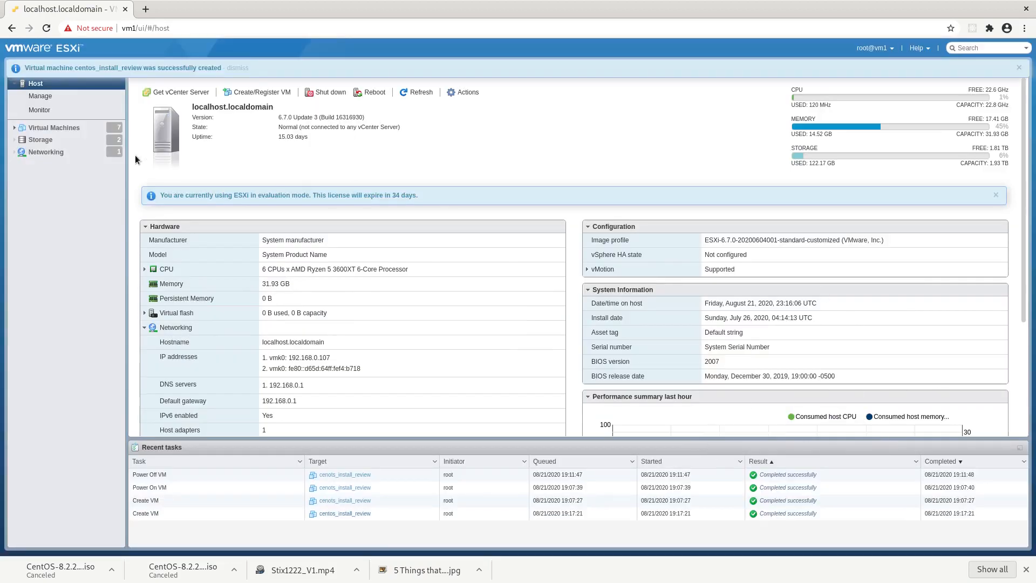
# Power on the cenots_install_review virtual machine and open its console maximized.
pyautogui.click(63, 129)
pyautogui.click(69, 141)
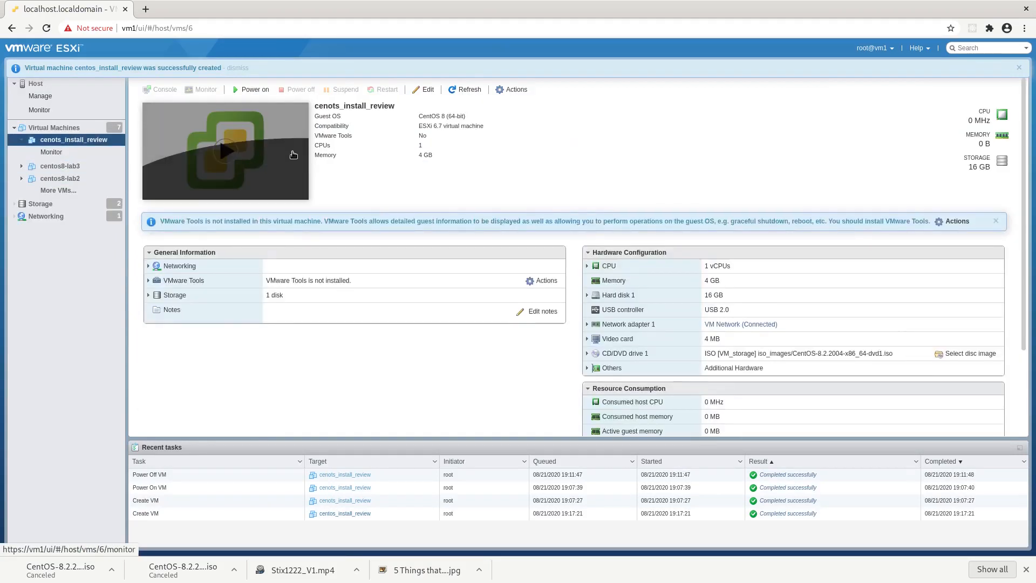
pyautogui.click(243, 95)
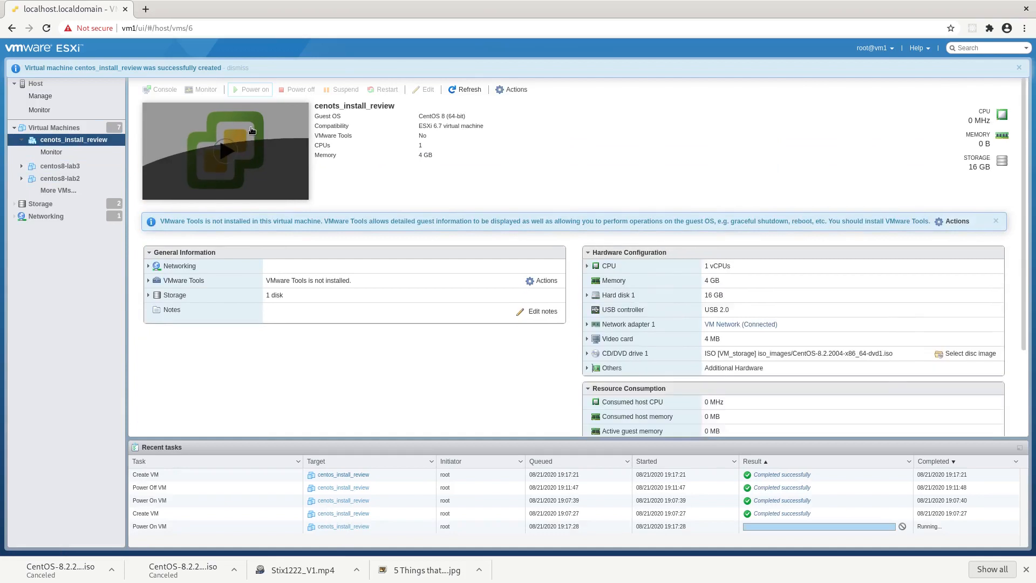
pyautogui.click(251, 129)
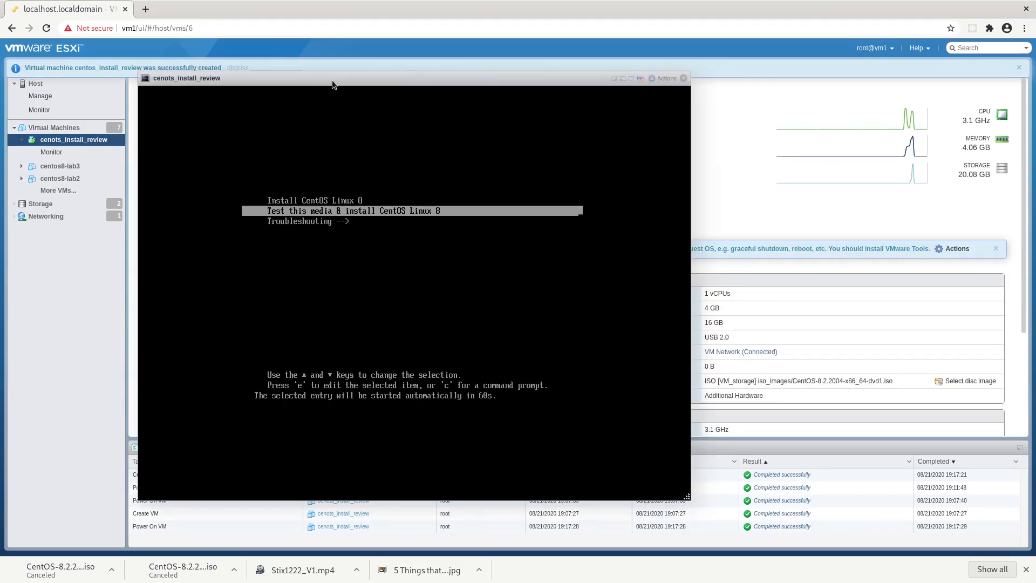
pyautogui.doubleClick(332, 80)
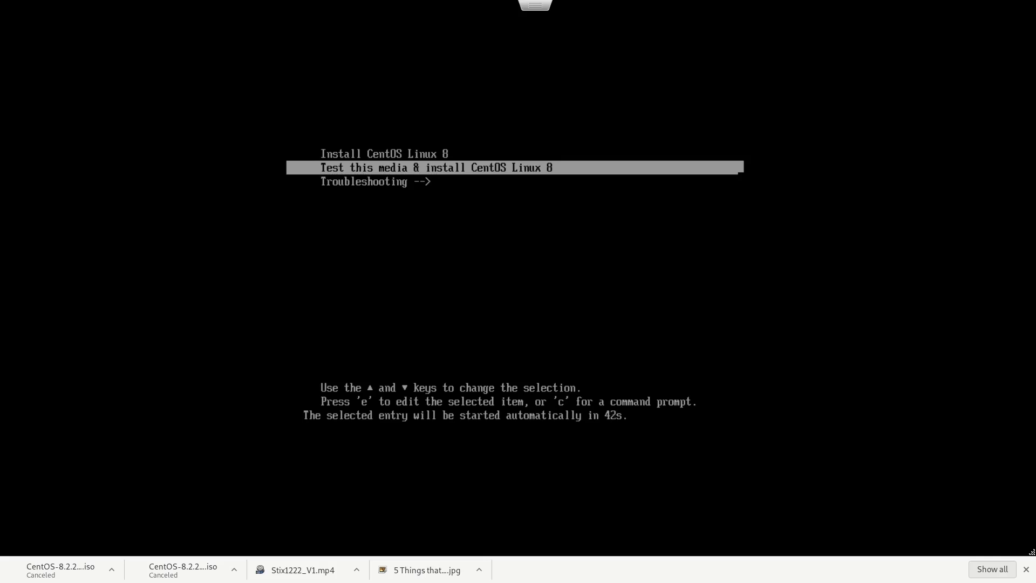
# Start Install CentOS Linux 8 in English (United States) and open the Installation Destination settings.
pyautogui.press('Up')
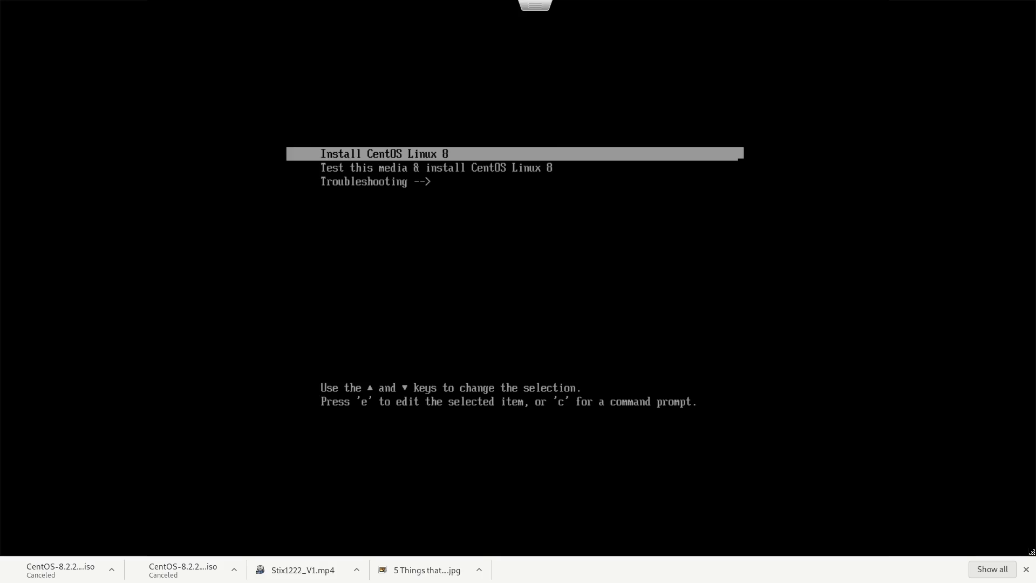
pyautogui.press('Return')
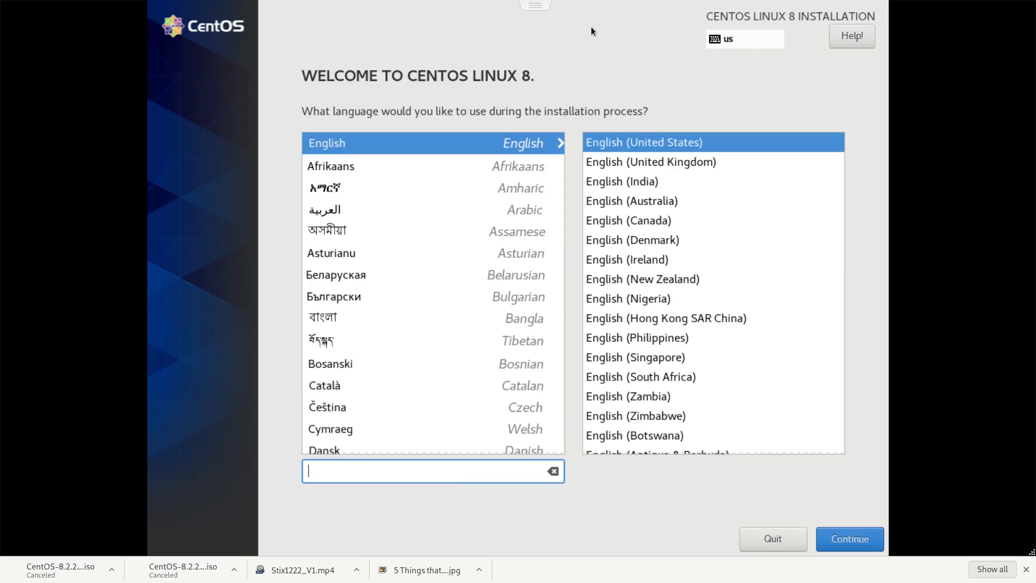
pyautogui.click(857, 540)
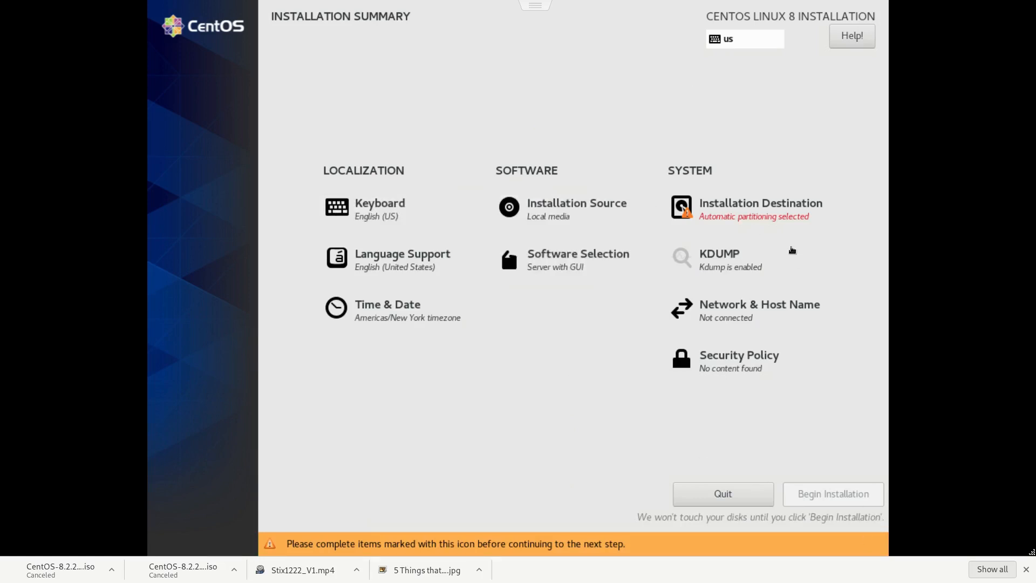
pyautogui.click(714, 210)
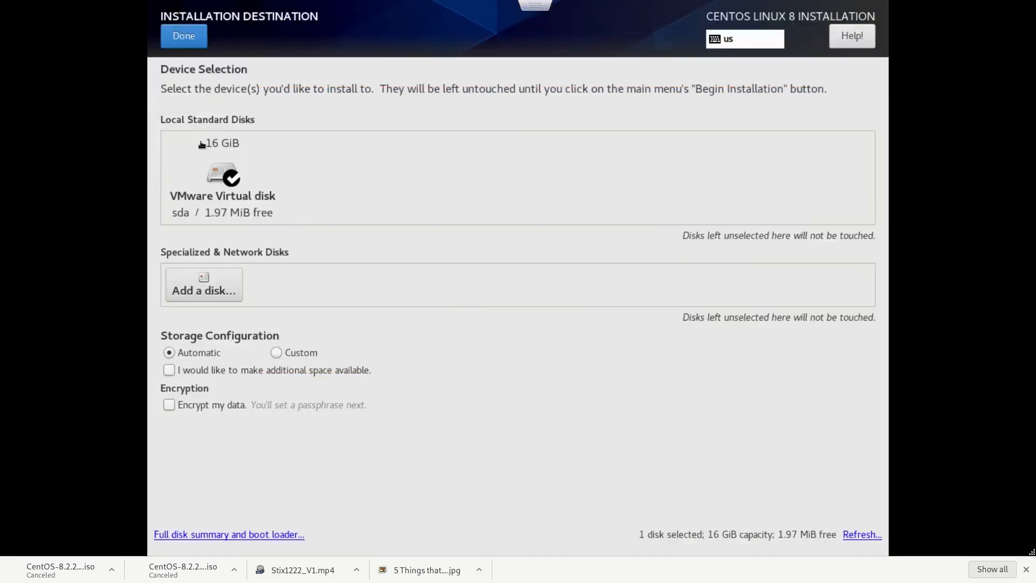
pyautogui.click(177, 42)
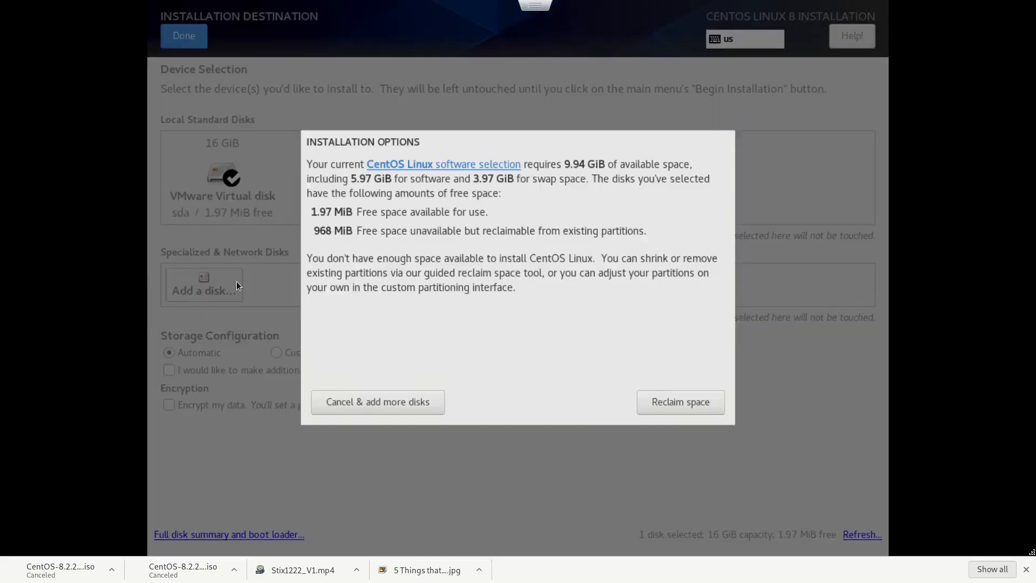
pyautogui.click(693, 406)
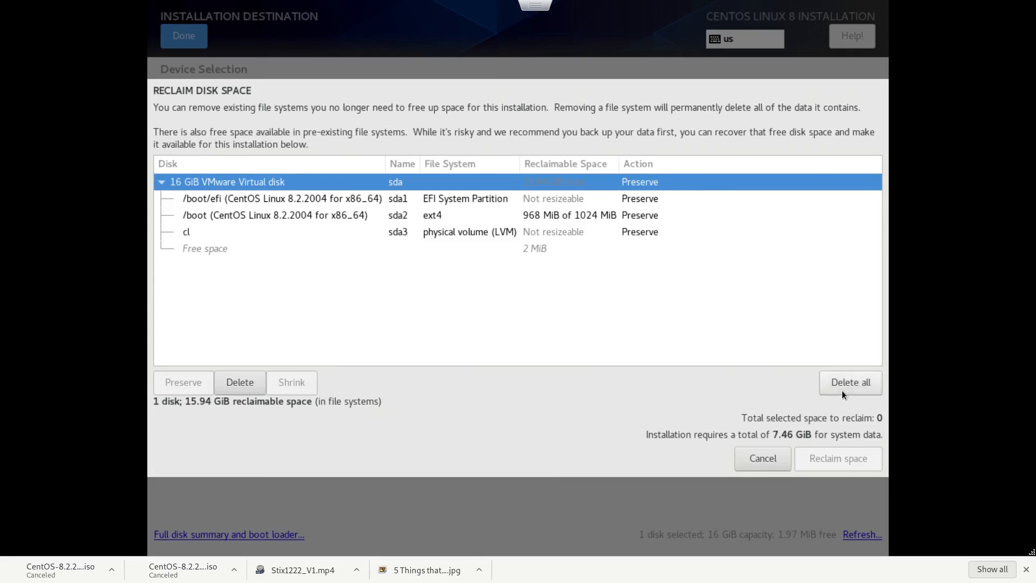
pyautogui.click(747, 466)
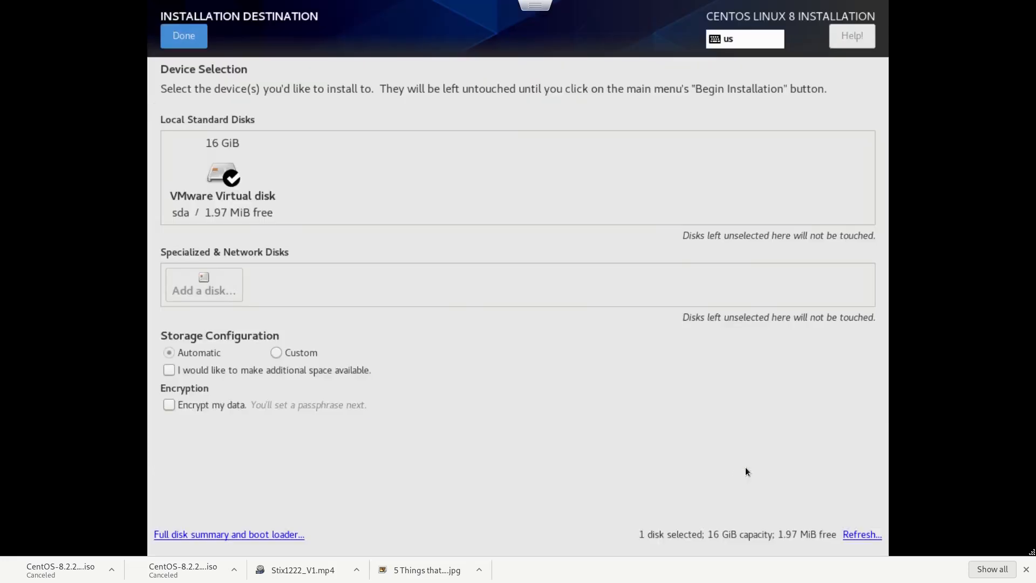
pyautogui.click(211, 196)
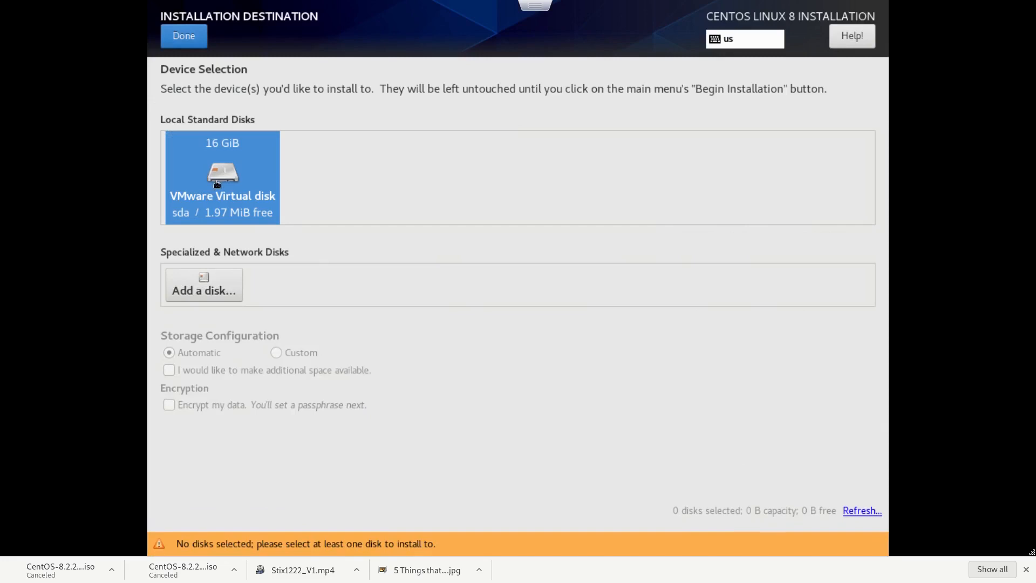
pyautogui.click(218, 180)
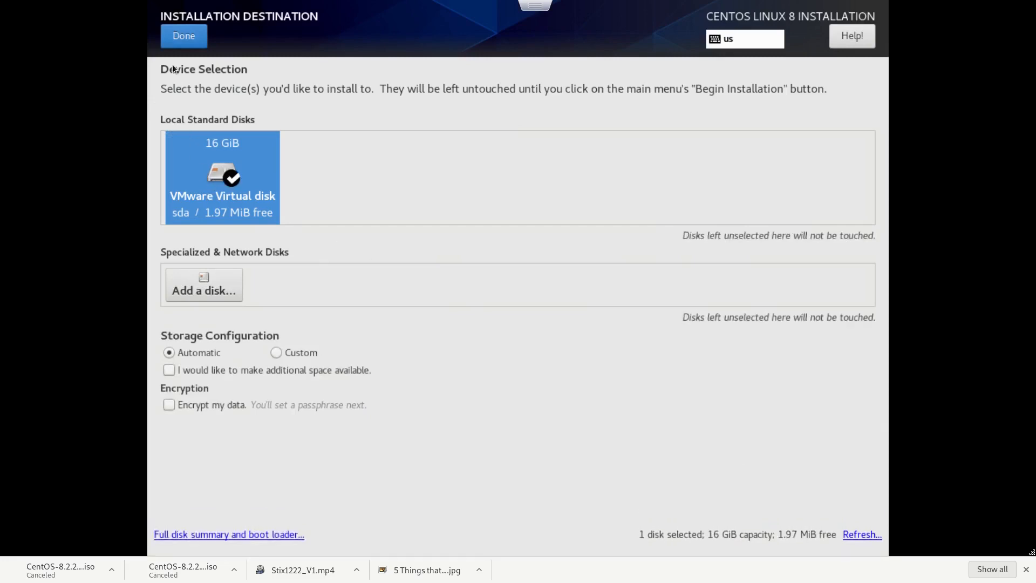
# Confirm the 16 GiB VMware Virtual disk as the installation destination and reclaim its space by deleting all existing partitions.
pyautogui.click(183, 36)
pyautogui.click(674, 404)
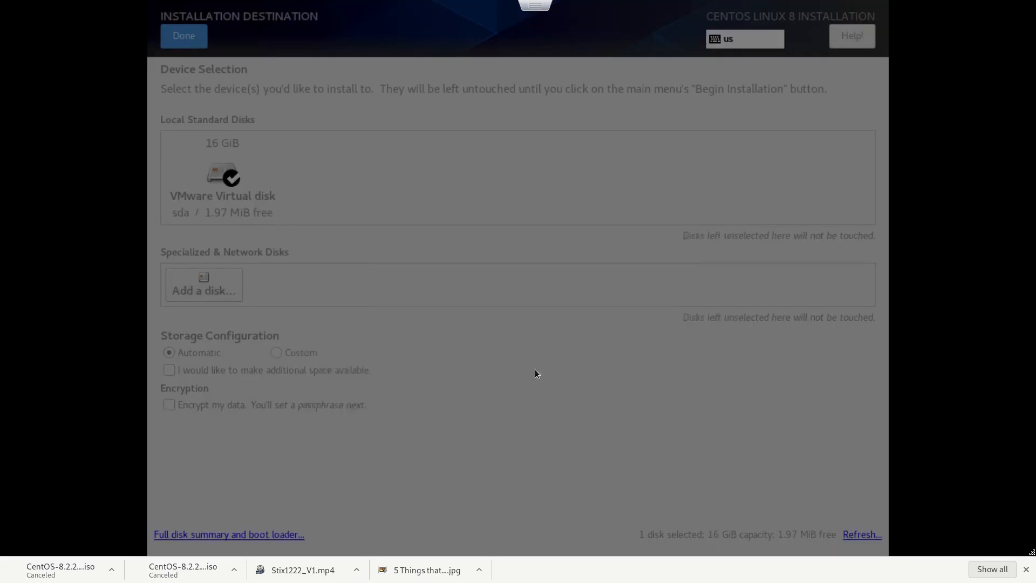
pyautogui.click(832, 390)
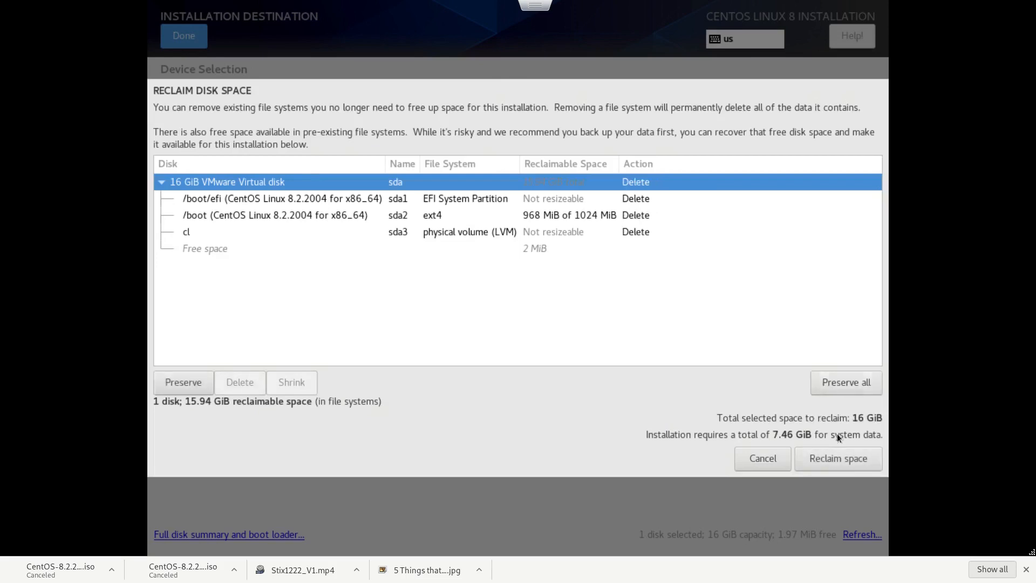
pyautogui.click(844, 380)
pyautogui.click(844, 381)
pyautogui.click(831, 460)
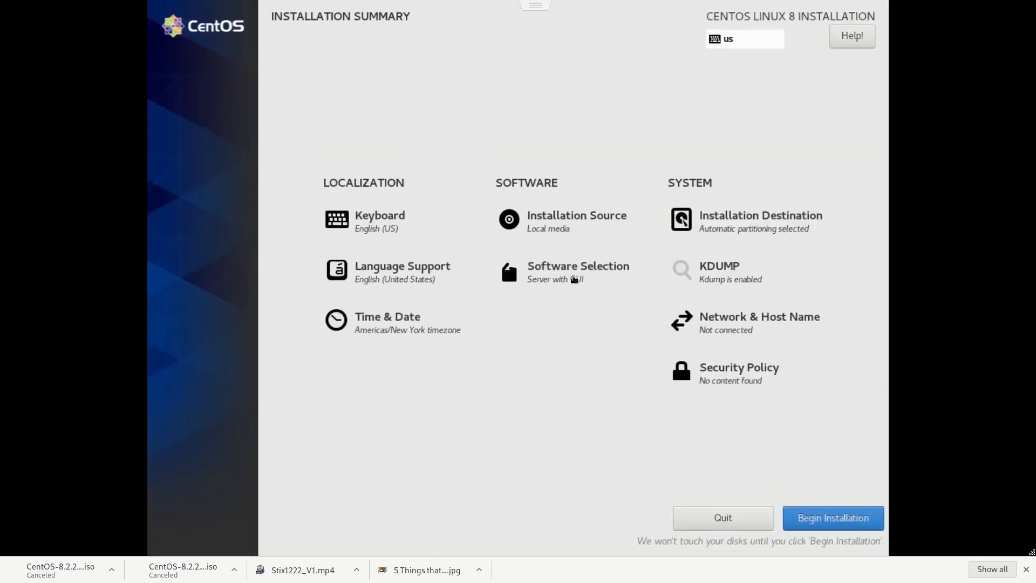
# Add Windows File Server and File and Storage Server to the Server with GUI software selection.
pyautogui.click(583, 276)
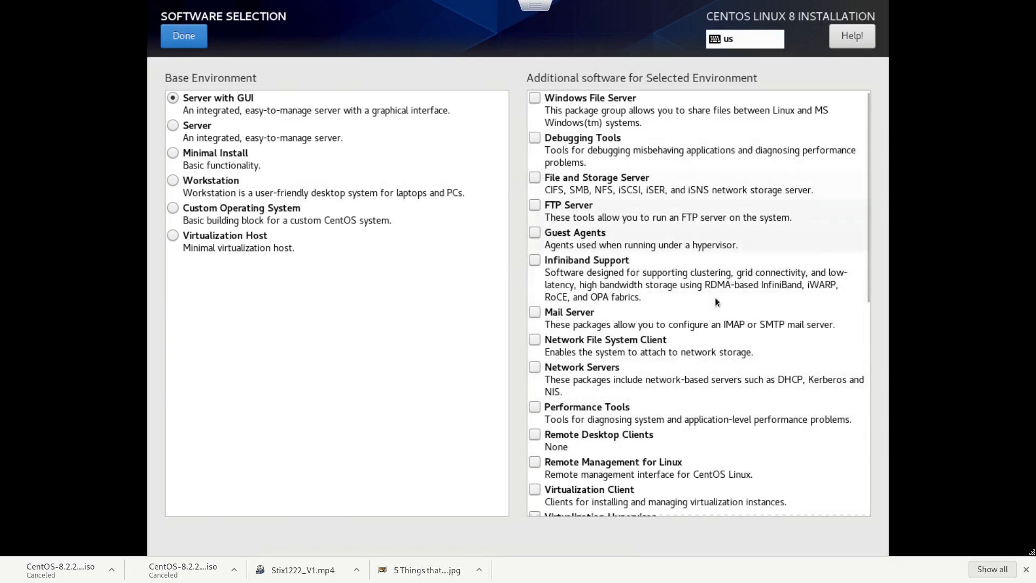
pyautogui.click(536, 98)
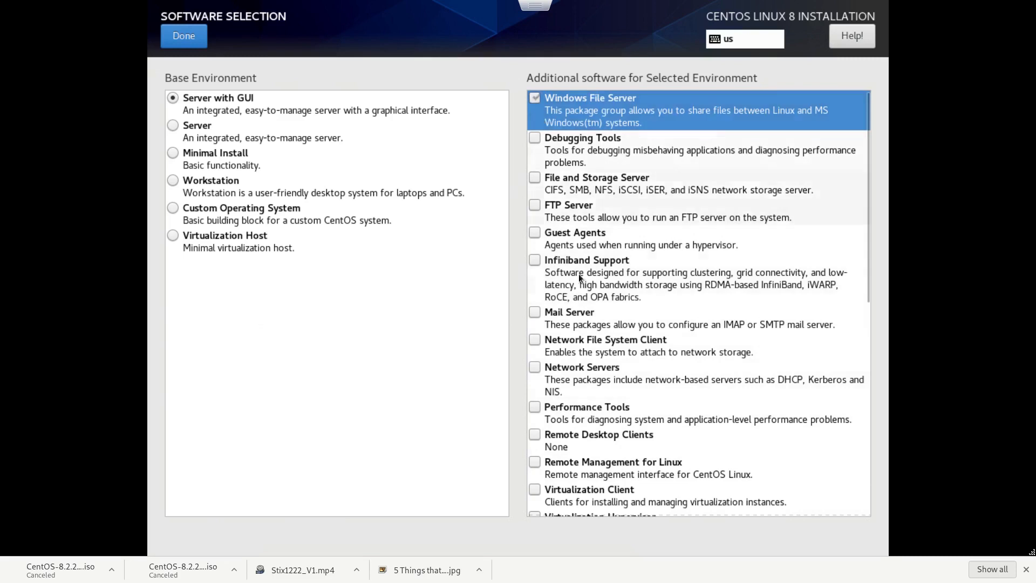
pyautogui.click(533, 178)
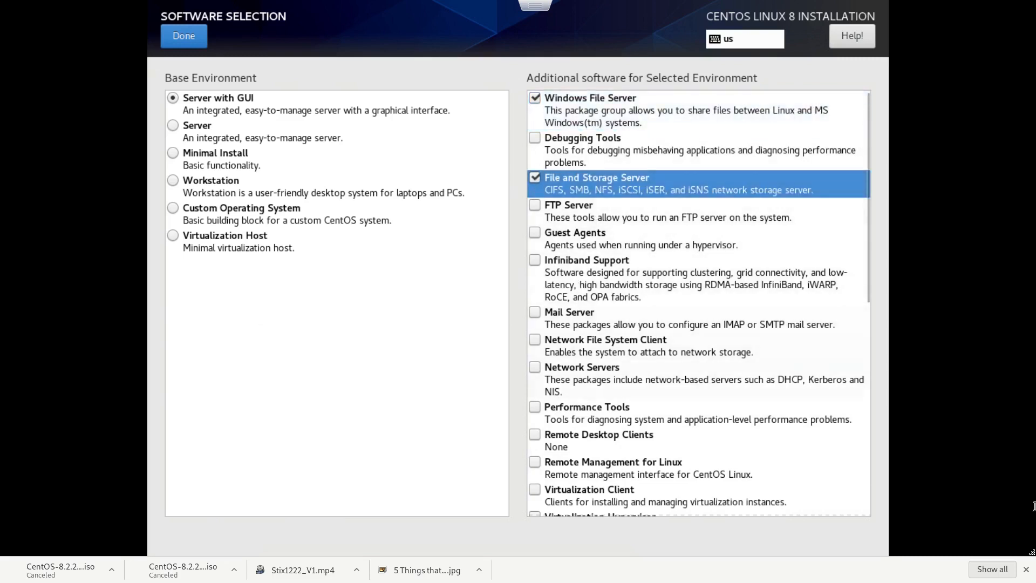
pyautogui.click(172, 45)
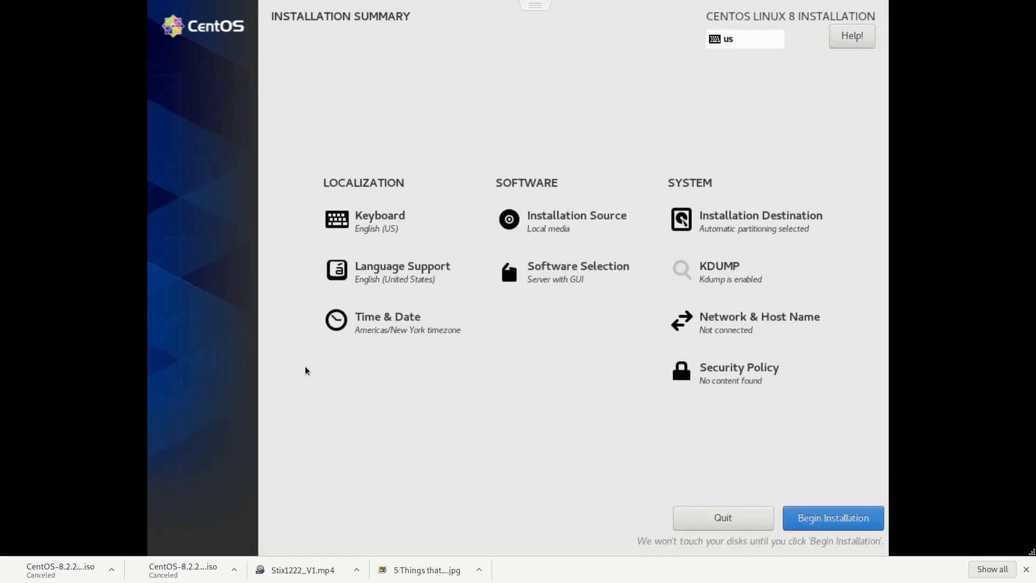
# Begin the installation and set the root password, entering and confirming it and accepting it despite its weakness.
pyautogui.click(842, 522)
pyautogui.click(569, 220)
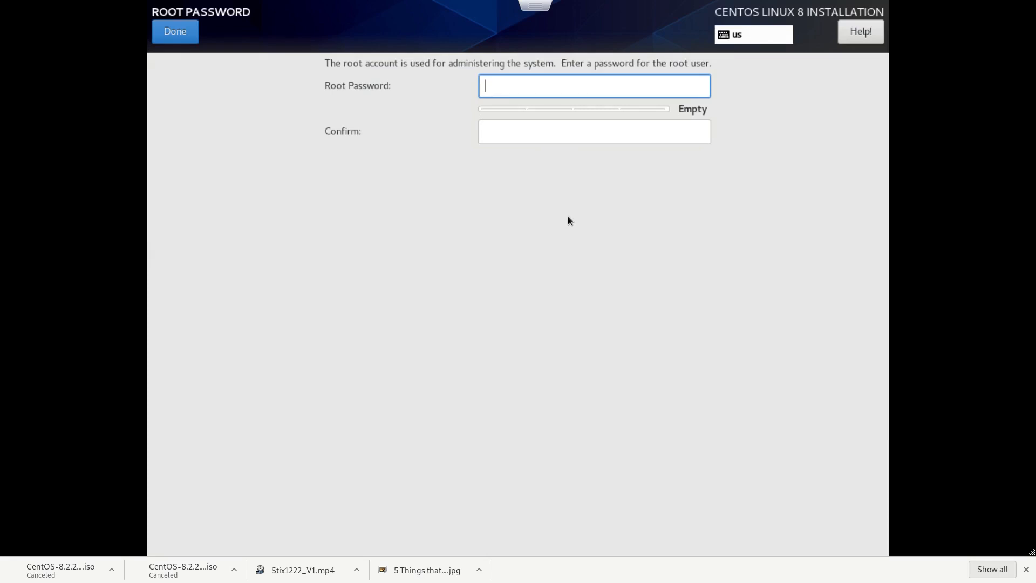
pyautogui.write('•••••••••')
pyautogui.press('Tab')
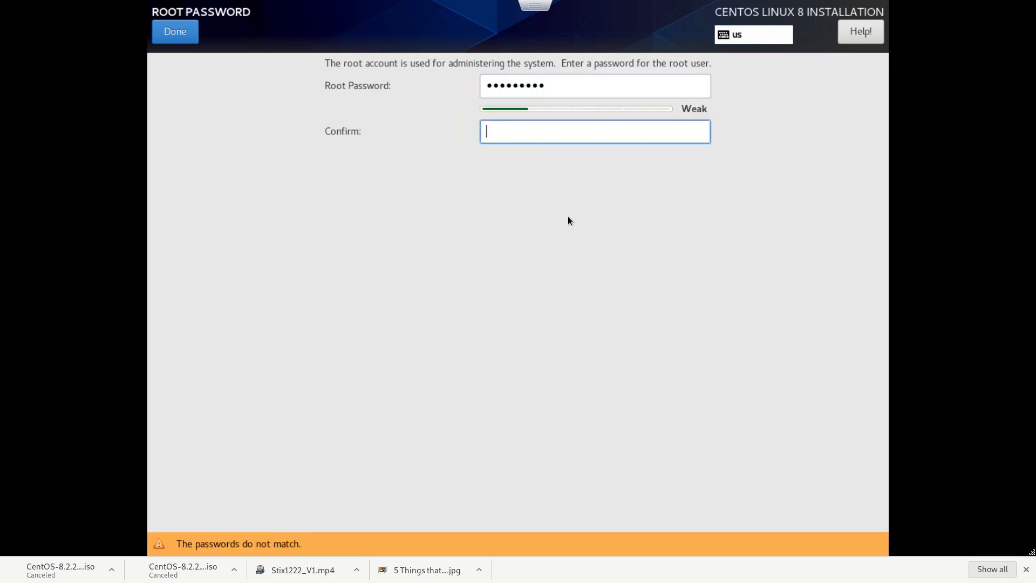
pyautogui.write('•••••••••')
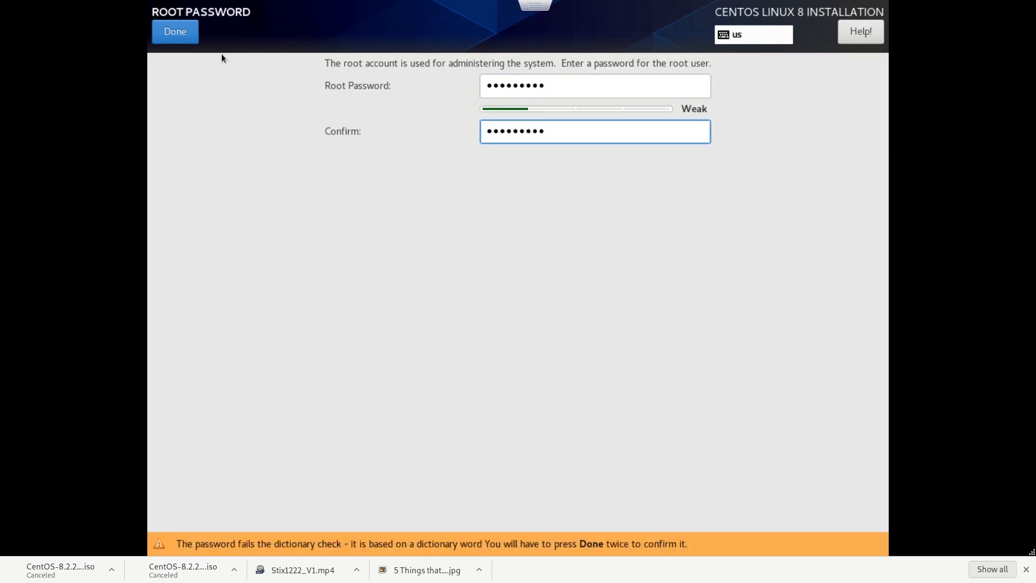
pyautogui.click(180, 39)
pyautogui.click(180, 39)
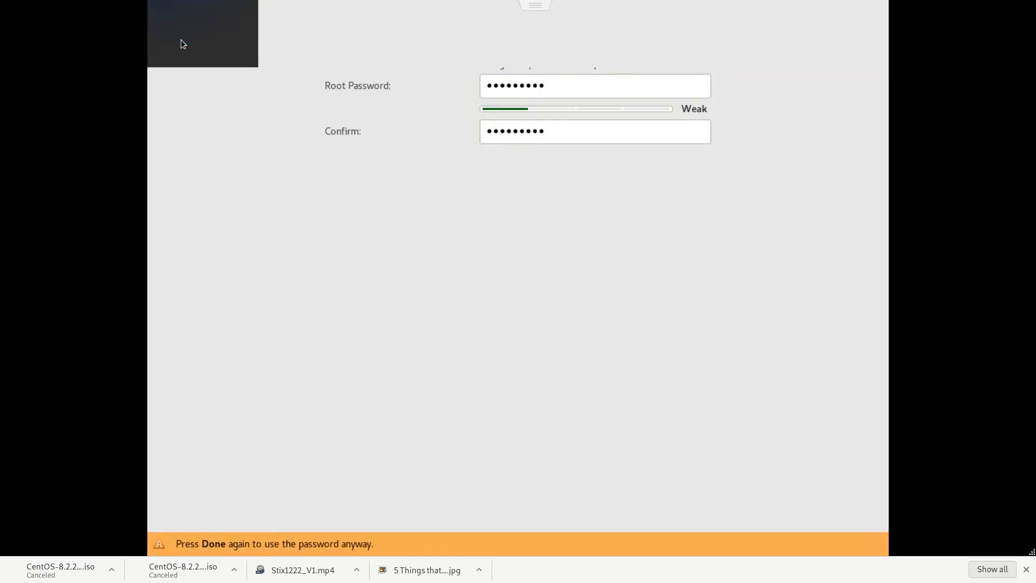
# Create an administrator user by entering the full name and the account password with its confirmation, accepting the weak password.
pyautogui.click(574, 289)
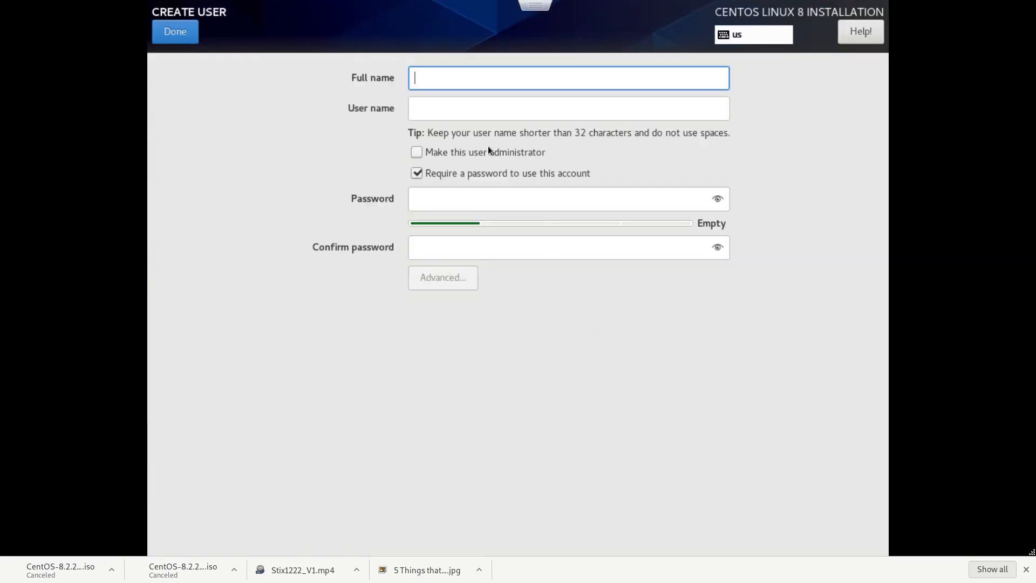
pyautogui.write('case')
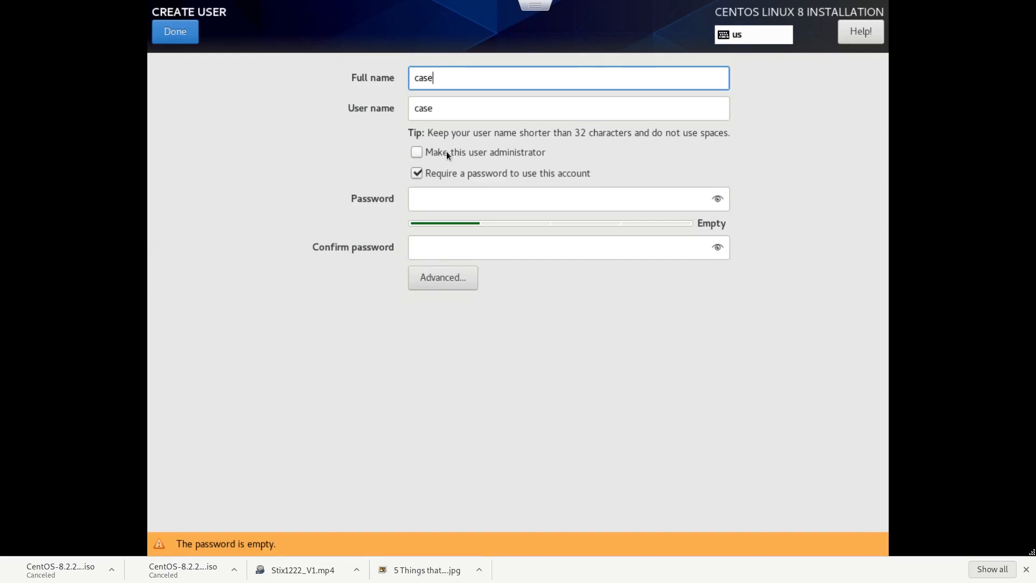
pyautogui.click(417, 153)
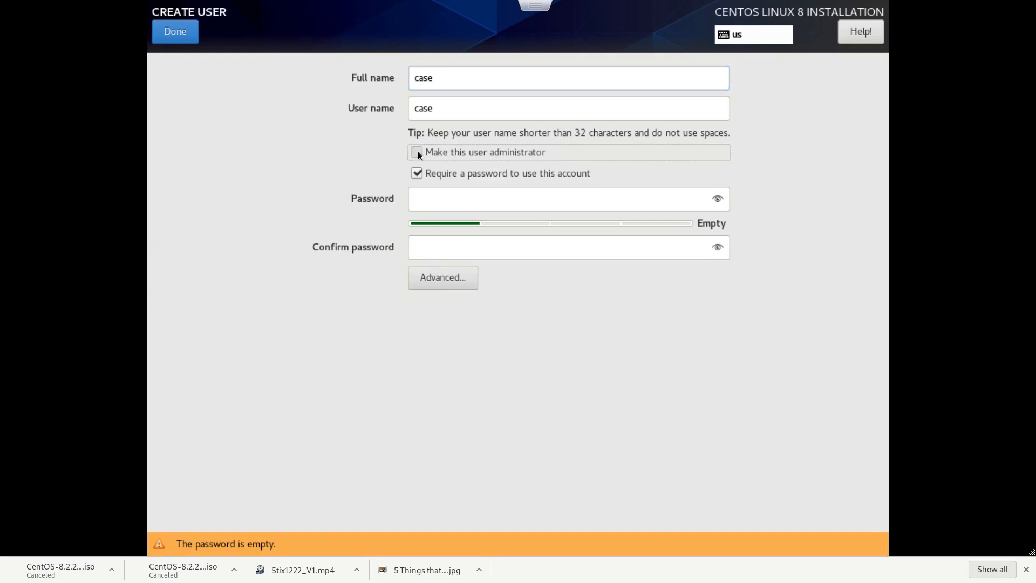
pyautogui.click(458, 201)
pyautogui.write('•••••••••')
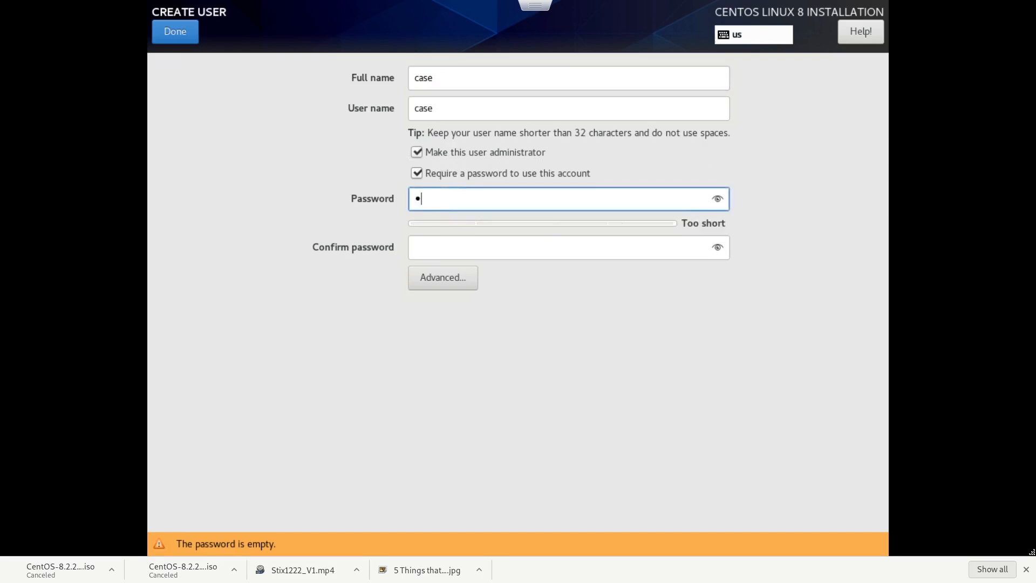
pyautogui.write('••••')
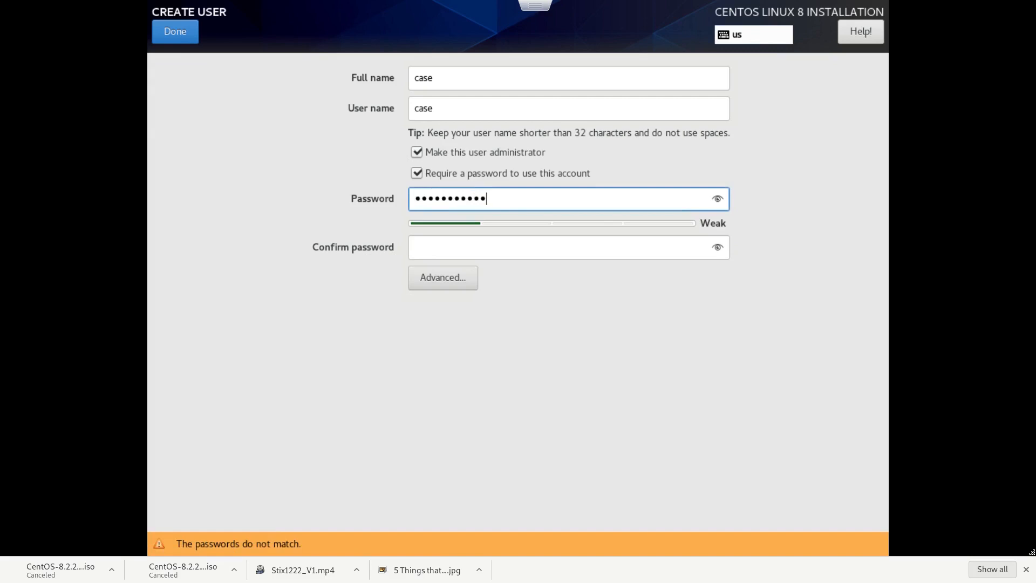
pyautogui.press('Tab')
pyautogui.write('••••••••••')
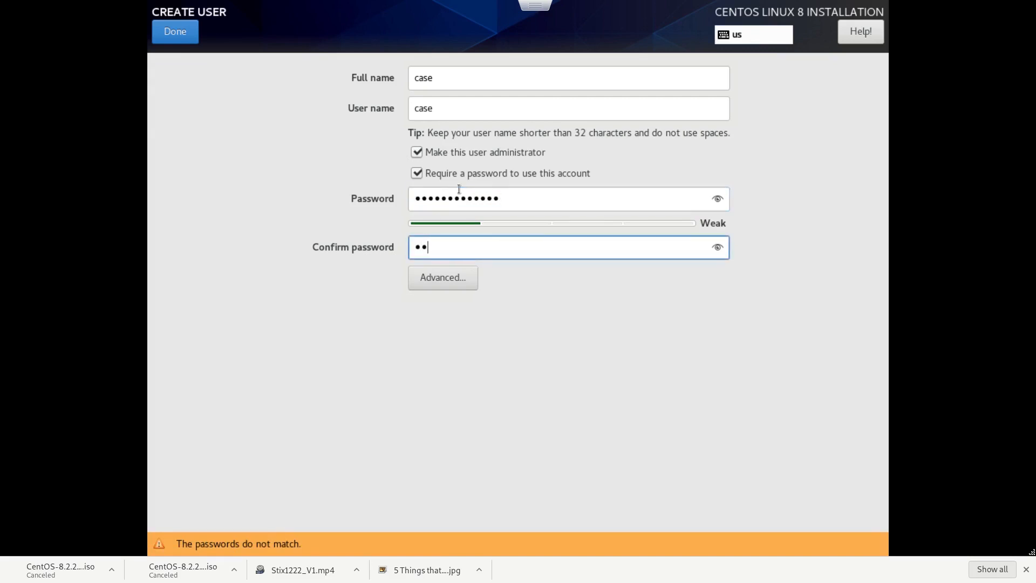
pyautogui.write('•••')
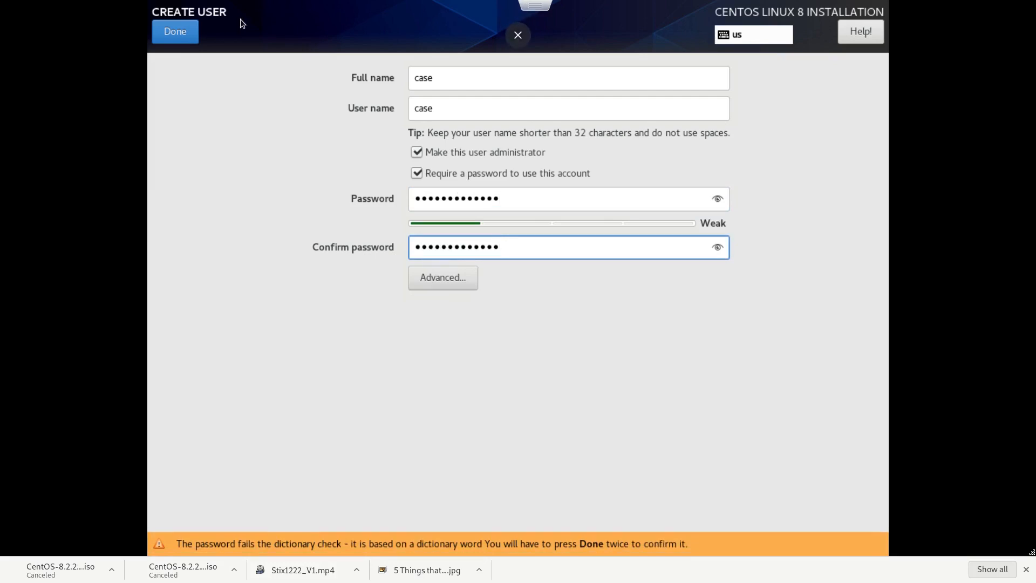
pyautogui.click(192, 31)
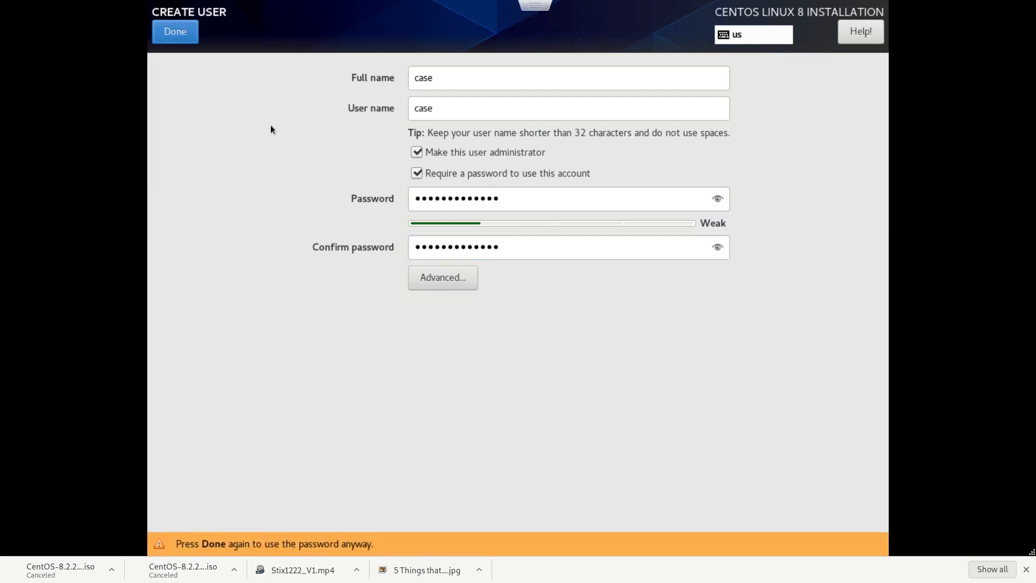
pyautogui.click(182, 41)
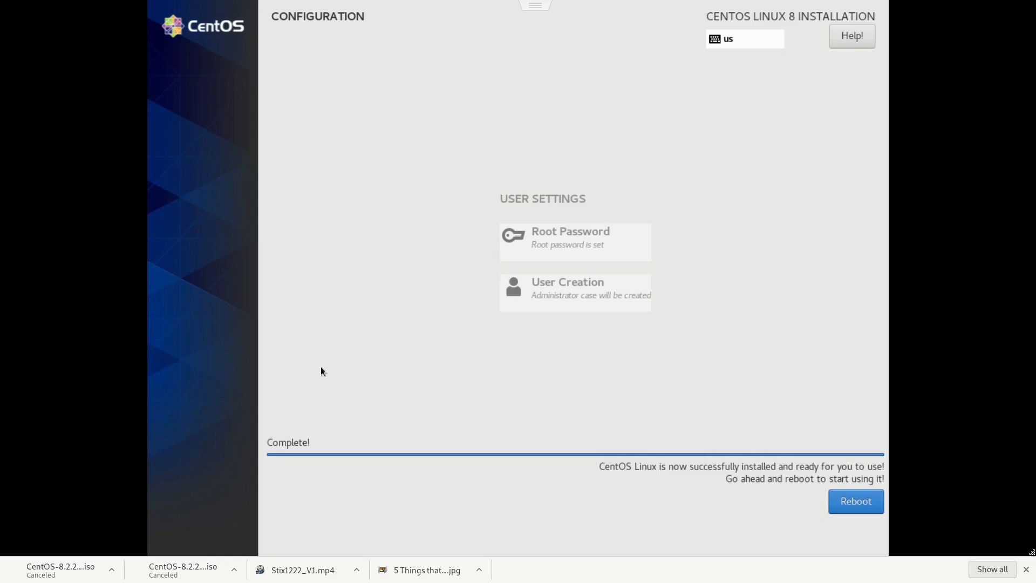
# Reboot the installed system and highlight the CentOS Linux (4.18.0-193.el8.x86_64) 8 (Core) boot entry.
pyautogui.click(843, 506)
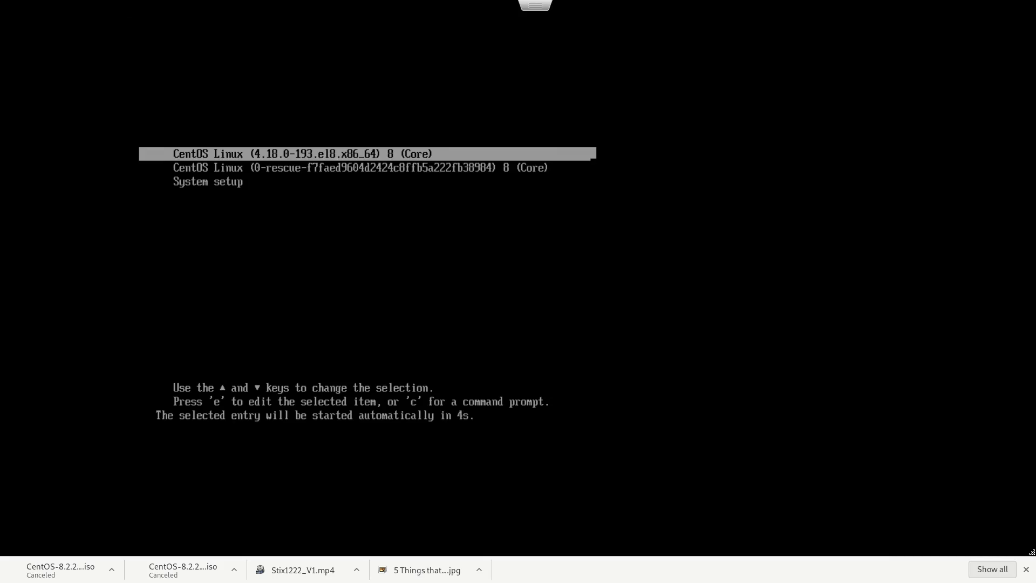
pyautogui.press('Down')
pyautogui.press('Down')
pyautogui.press('Up')
pyautogui.press('Up')
pyautogui.press('Down')
pyautogui.press('Up')
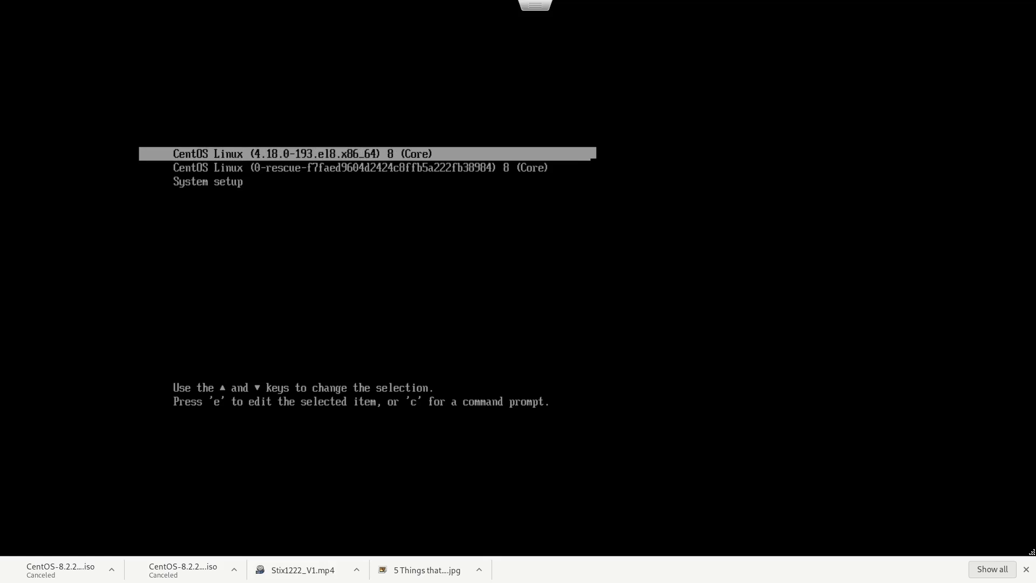
# Look through the boot entries and boot CentOS Linux (4.18.0-193.el8.x86_64) 8 (Core).
pyautogui.press('Down')
pyautogui.press('Down')
pyautogui.press('Up')
pyautogui.press('Up')
pyautogui.press('Down')
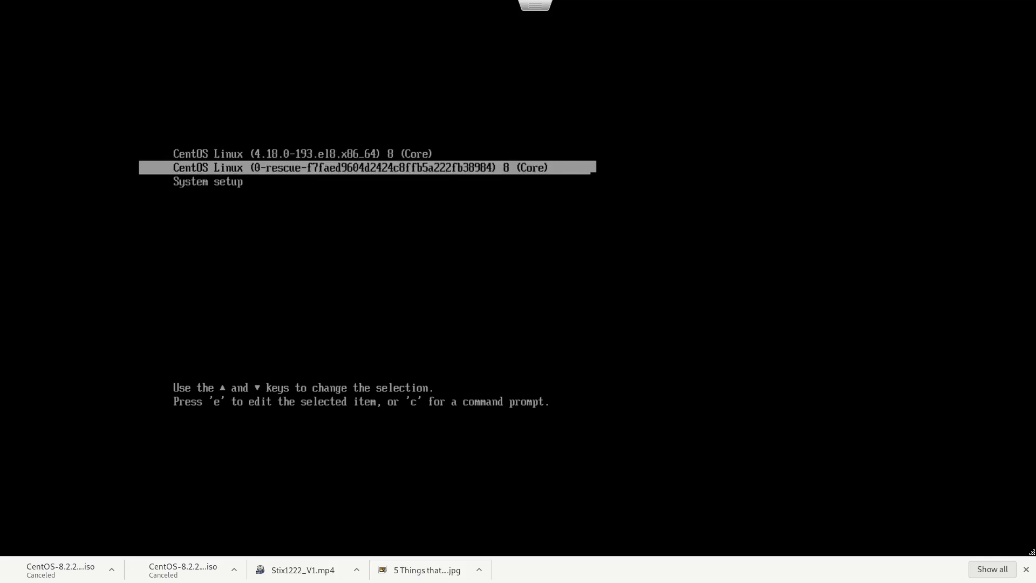
pyautogui.press('Down')
pyautogui.press('Up')
pyautogui.press('Up')
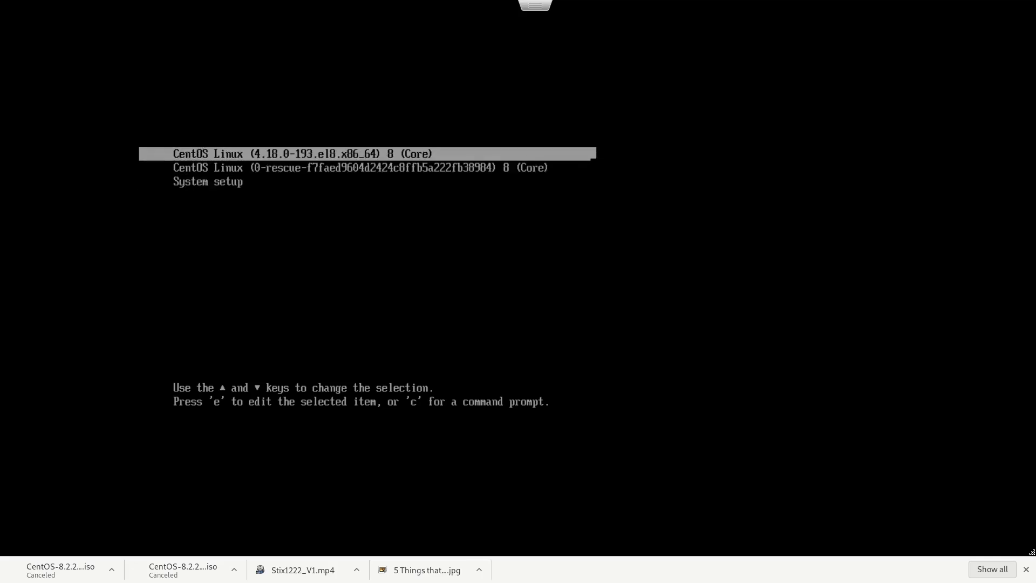
pyautogui.press('Return')
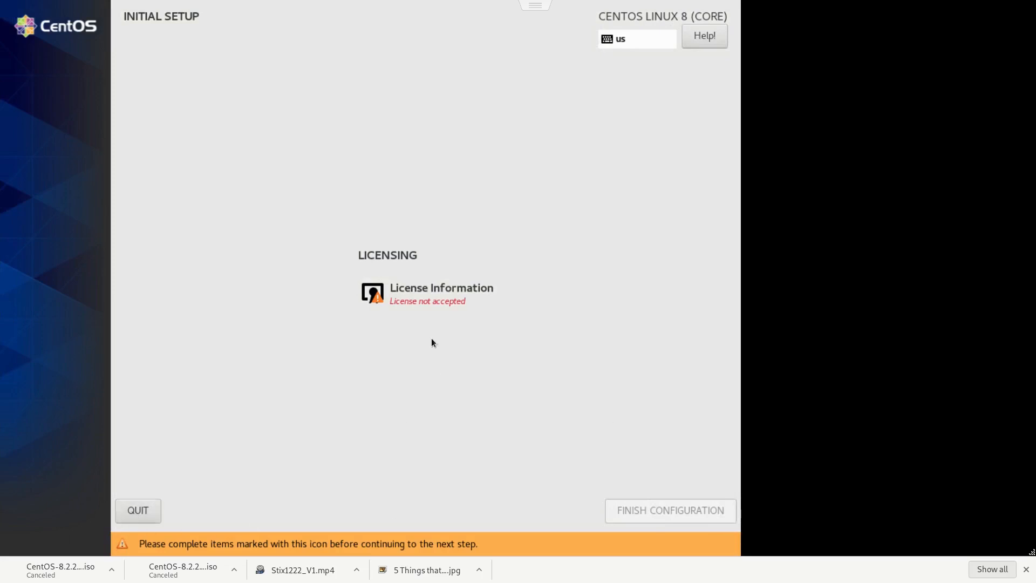
# Accept the CentOS 8 Linux license agreement and finish the initial setup configuration.
pyautogui.click(425, 299)
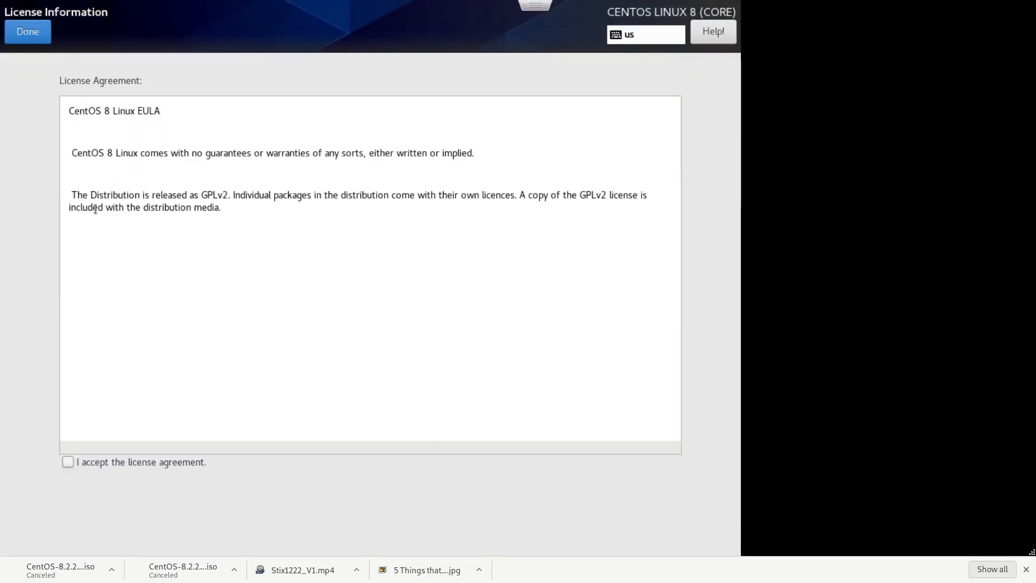
pyautogui.click(121, 460)
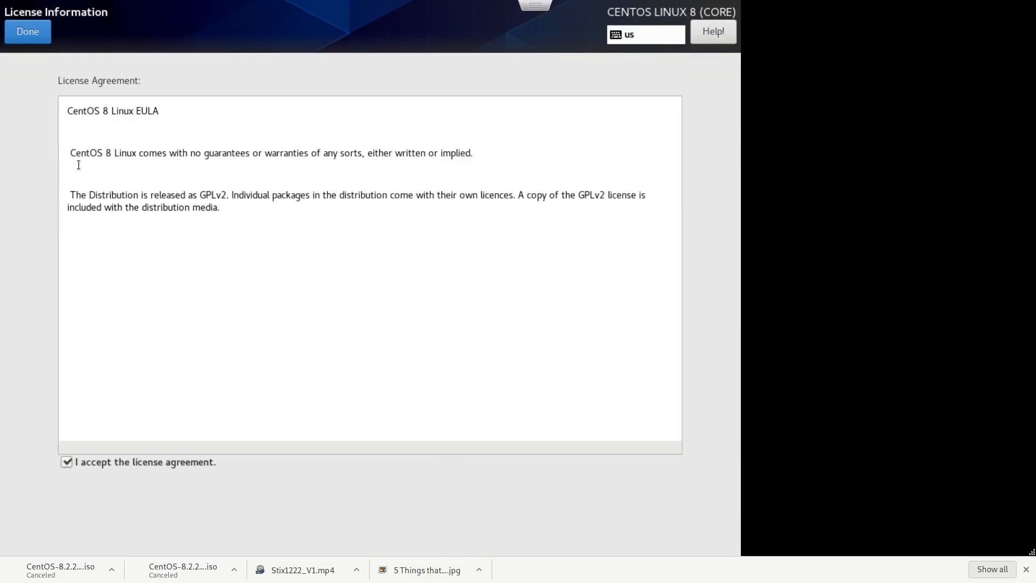
pyautogui.click(30, 31)
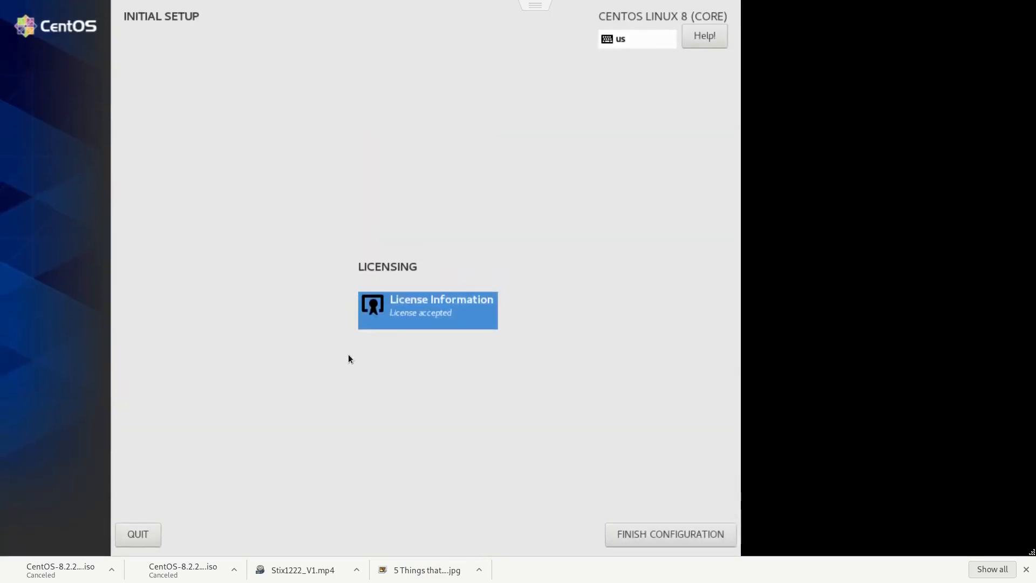
pyautogui.click(629, 540)
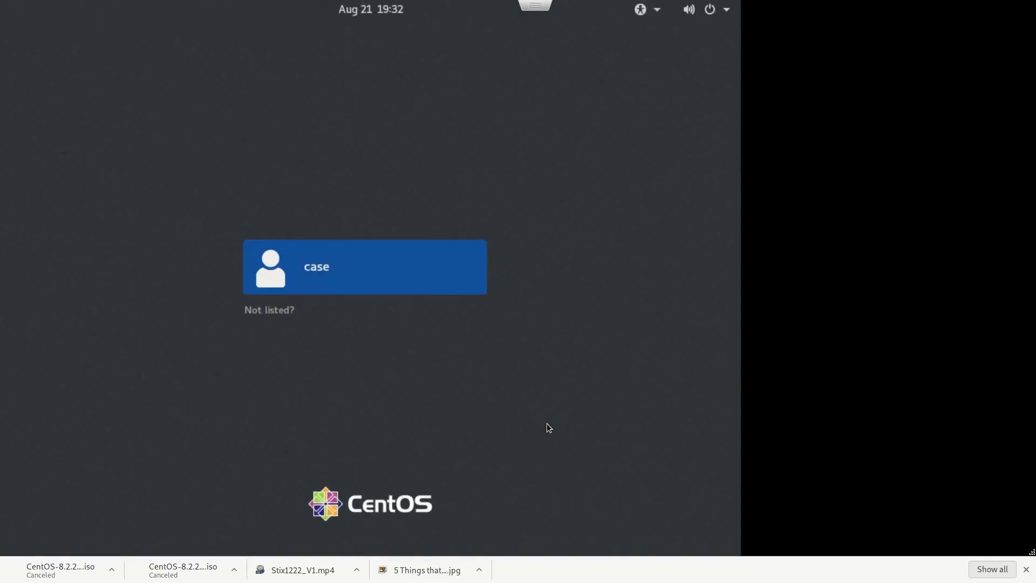
# Sign in to the listed user account with its account password, with the console window maximized.
pyautogui.click(313, 266)
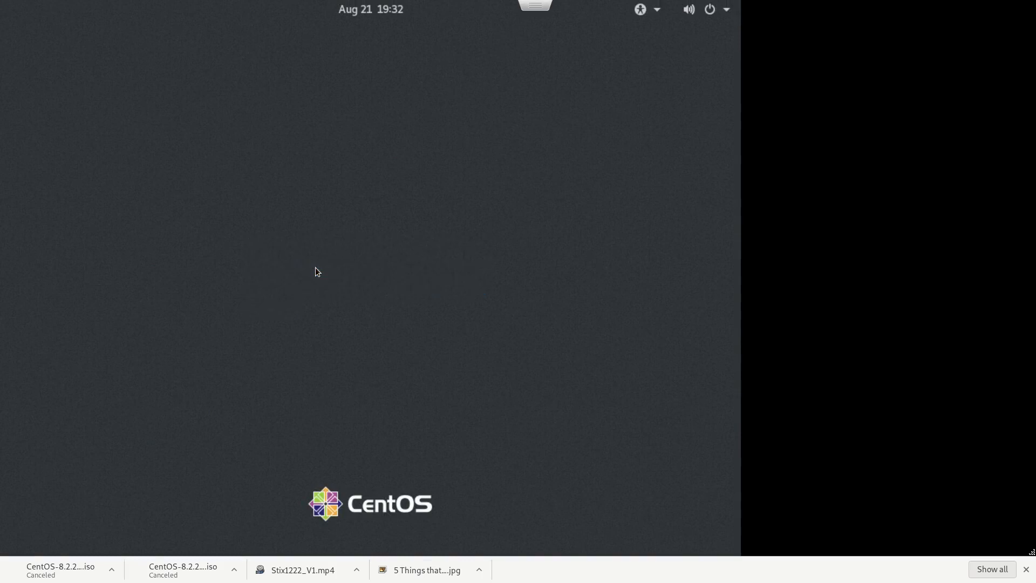
pyautogui.press('Escape')
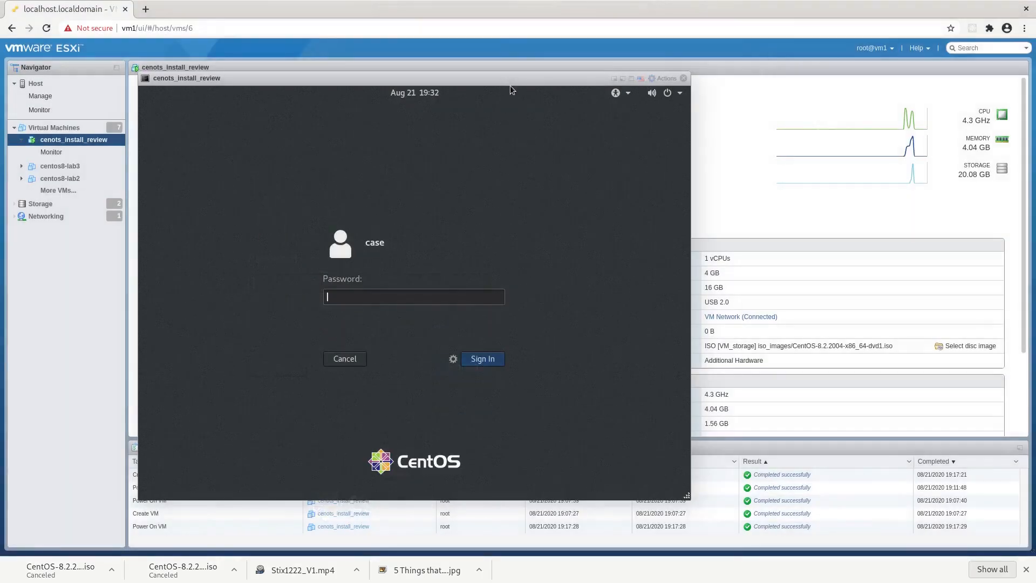
pyautogui.doubleClick(522, 74)
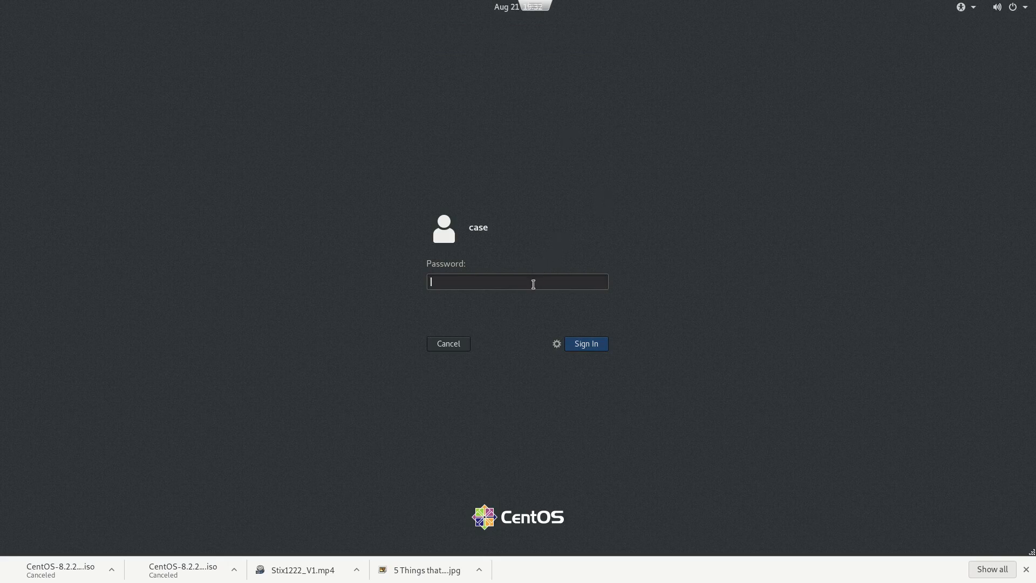
pyautogui.write('•••••••••')
pyautogui.press('Return')
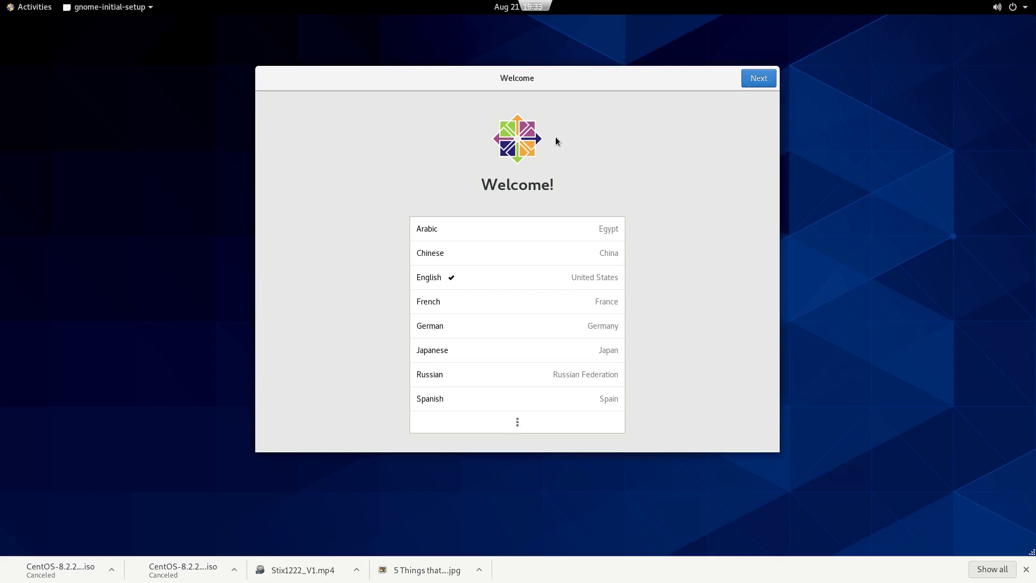
# Complete the welcome setup with English, the English (US) keyboard layout and Location Services off, and close the Getting Started help.
pyautogui.click(759, 78)
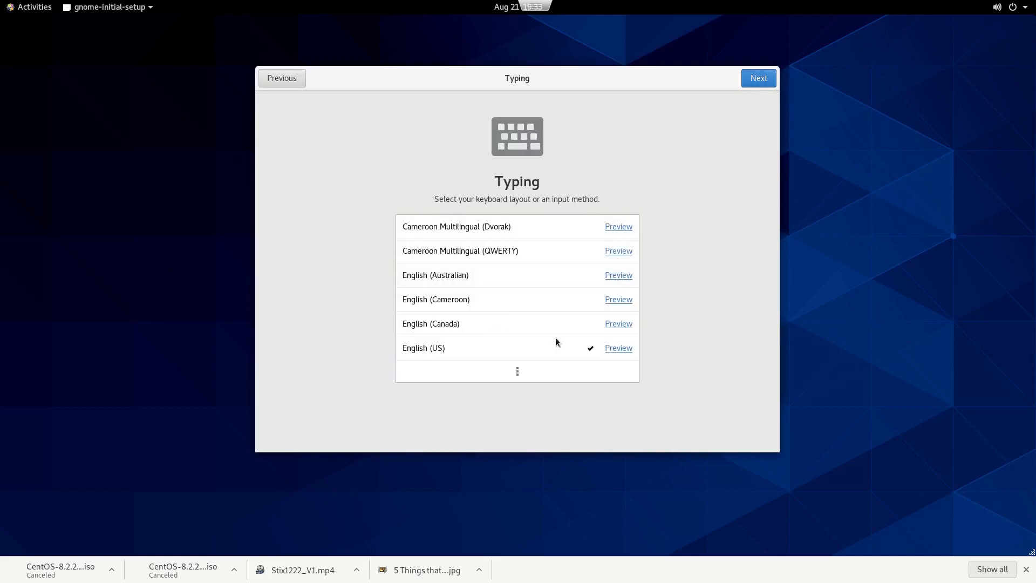
pyautogui.click(756, 82)
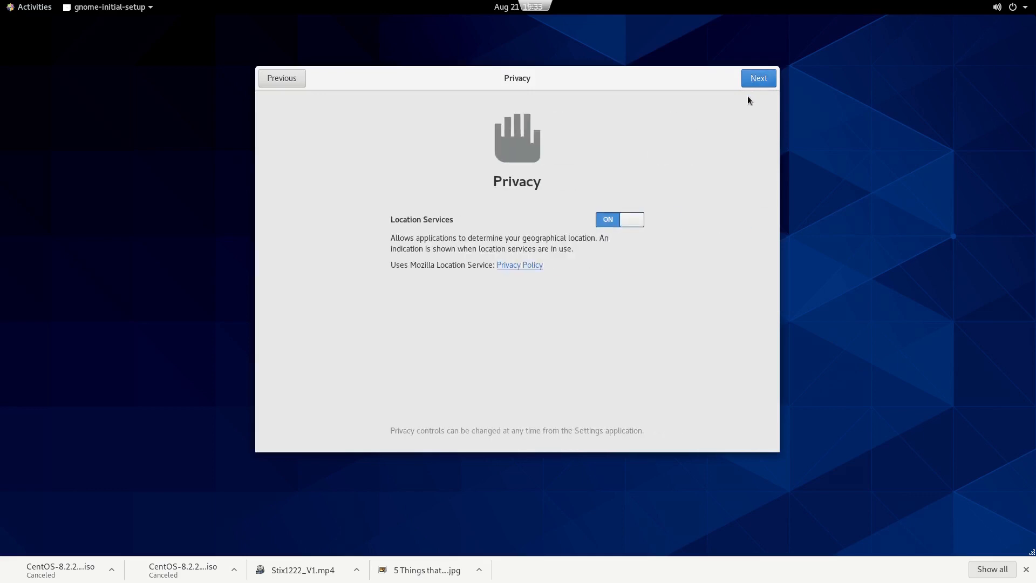
pyautogui.click(639, 219)
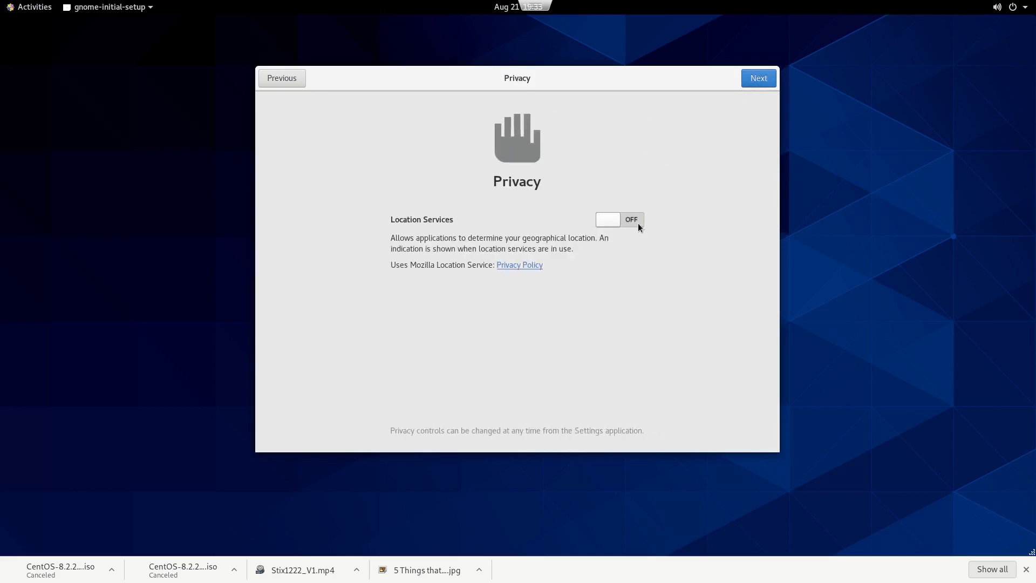
pyautogui.click(758, 81)
pyautogui.click(755, 82)
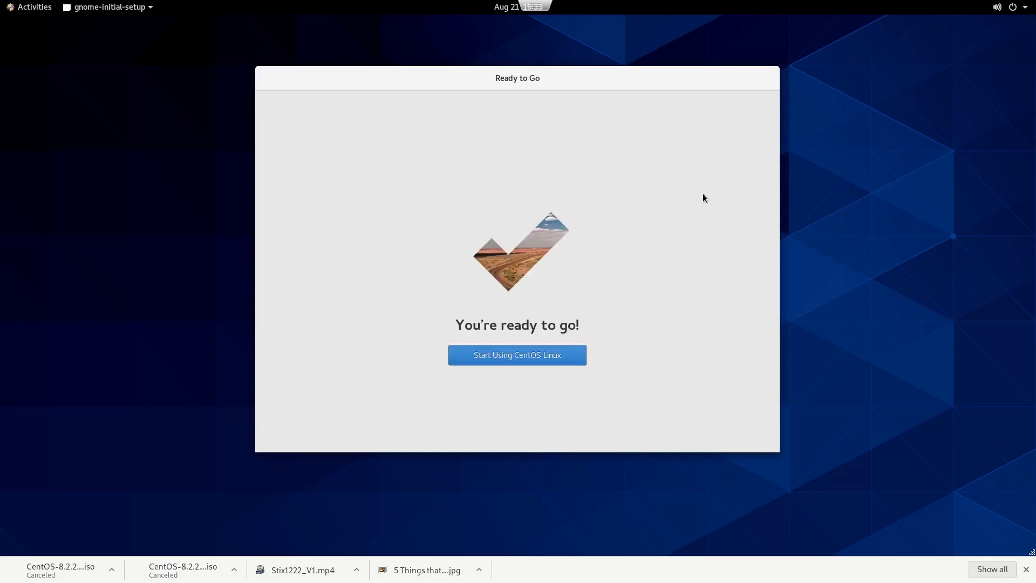
pyautogui.click(484, 361)
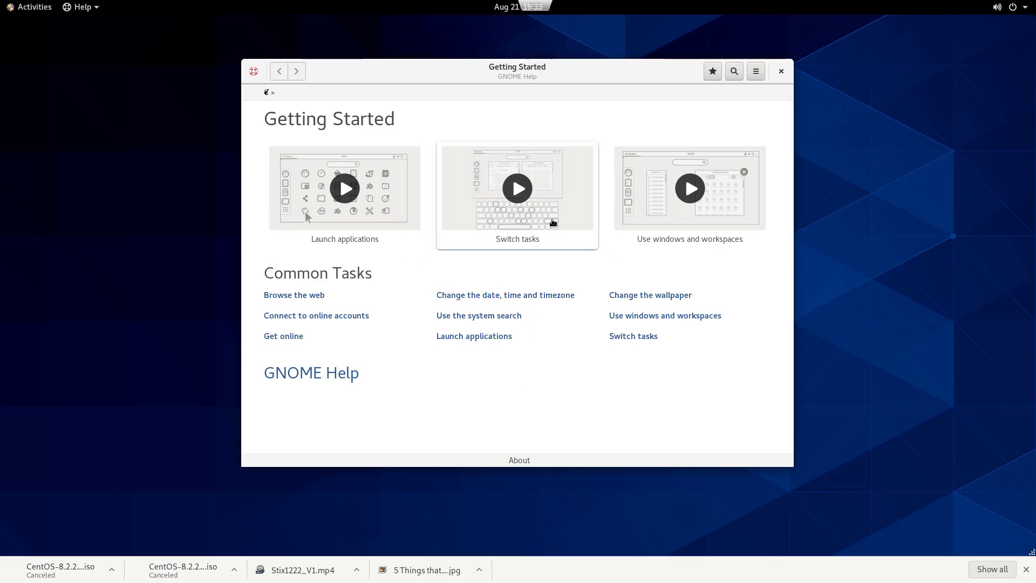
pyautogui.click(781, 71)
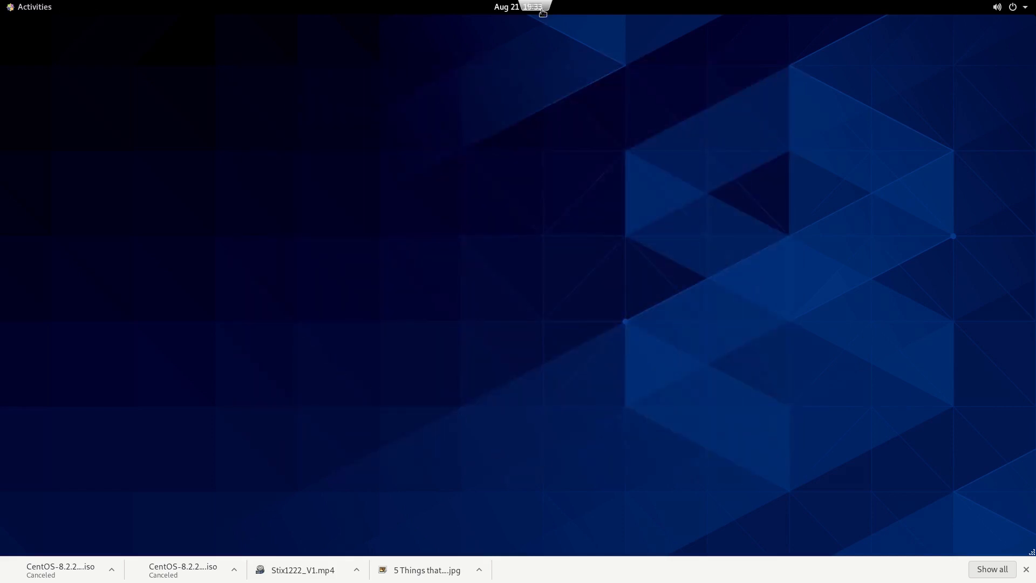
# Check the wired network connection's status and its available options in the desktop's system menu.
pyautogui.moveTo(521, 7)
pyautogui.click(1003, 7)
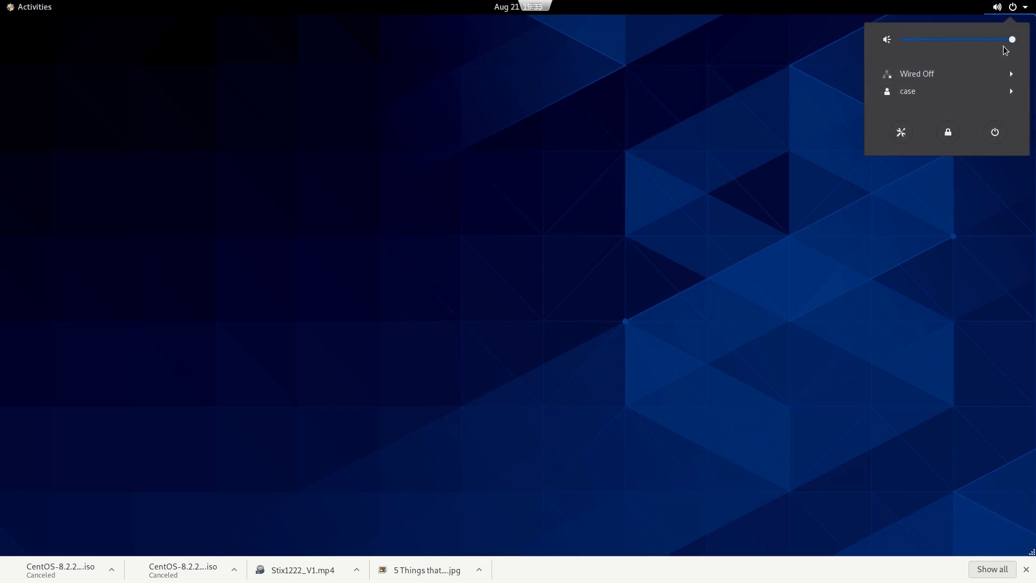
pyautogui.click(1012, 75)
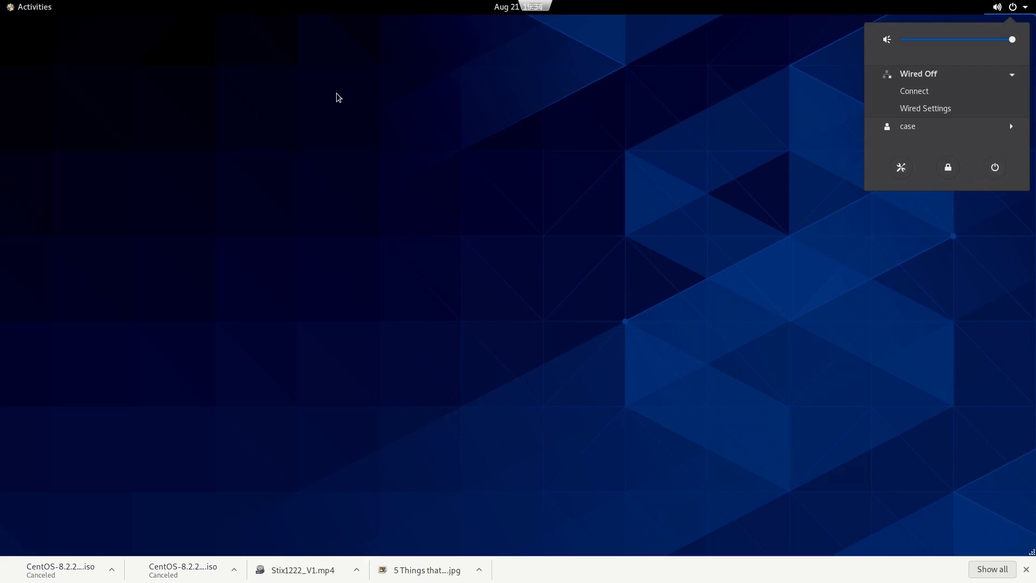
pyautogui.click(324, 75)
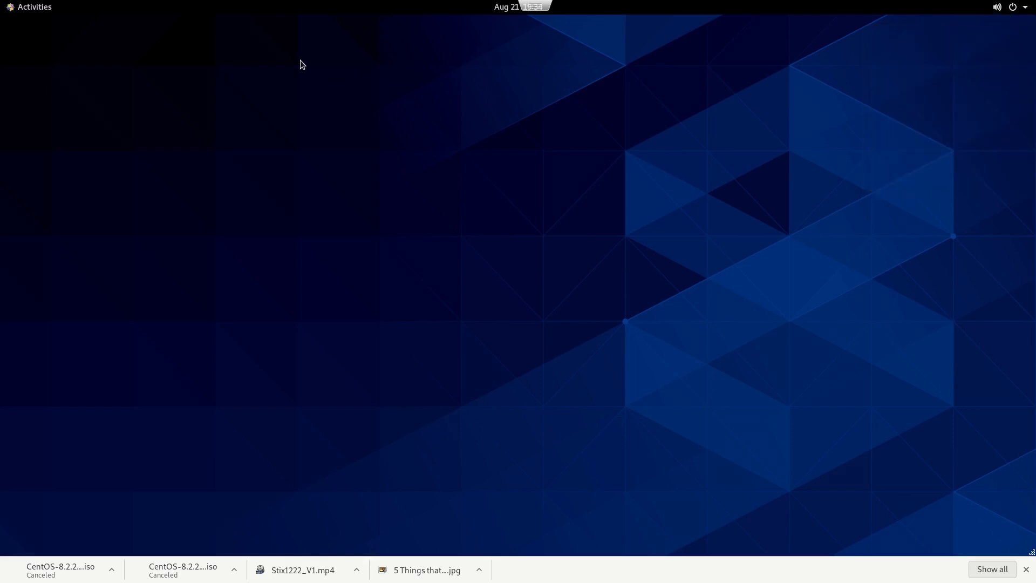
# Browse the frequent and complete application lists in the overview, and try the application search before clearing it.
pyautogui.click(40, 10)
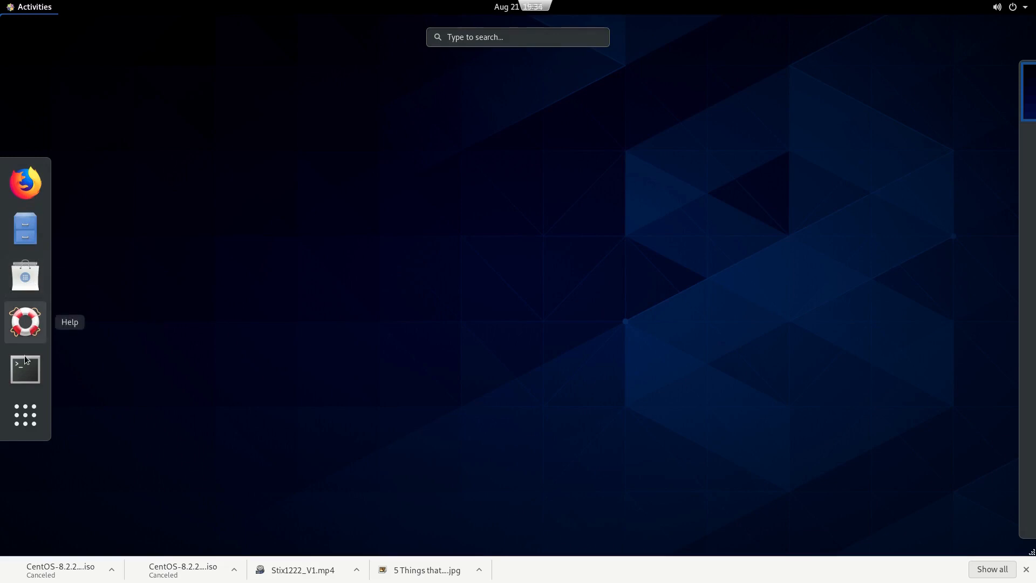
pyautogui.click(25, 424)
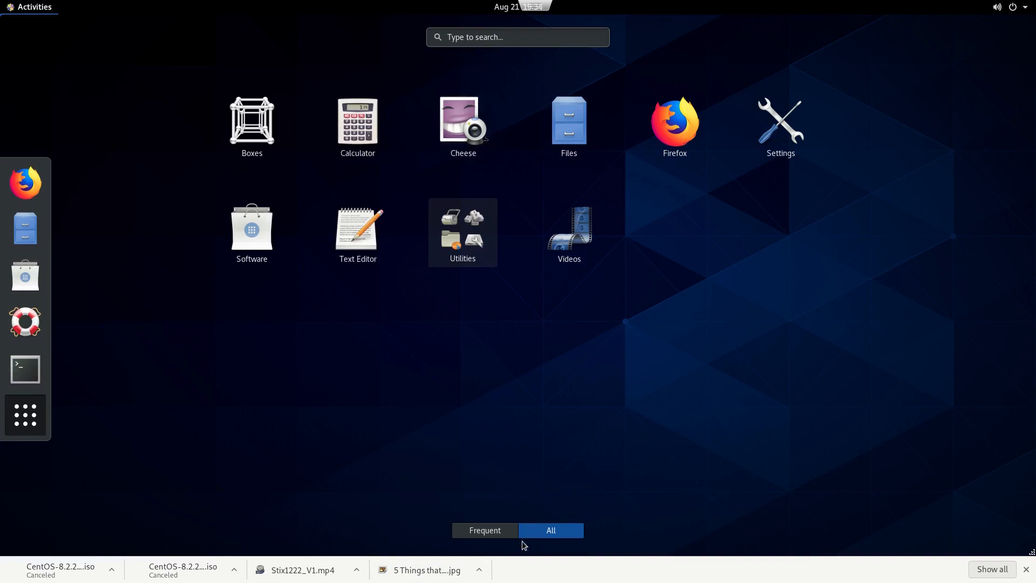
pyautogui.click(499, 534)
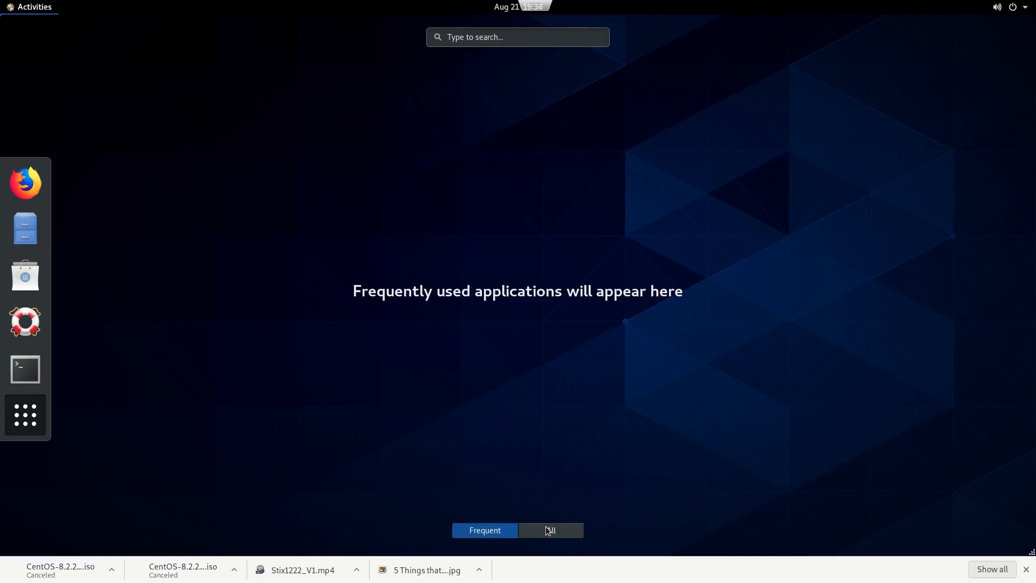
pyautogui.click(551, 531)
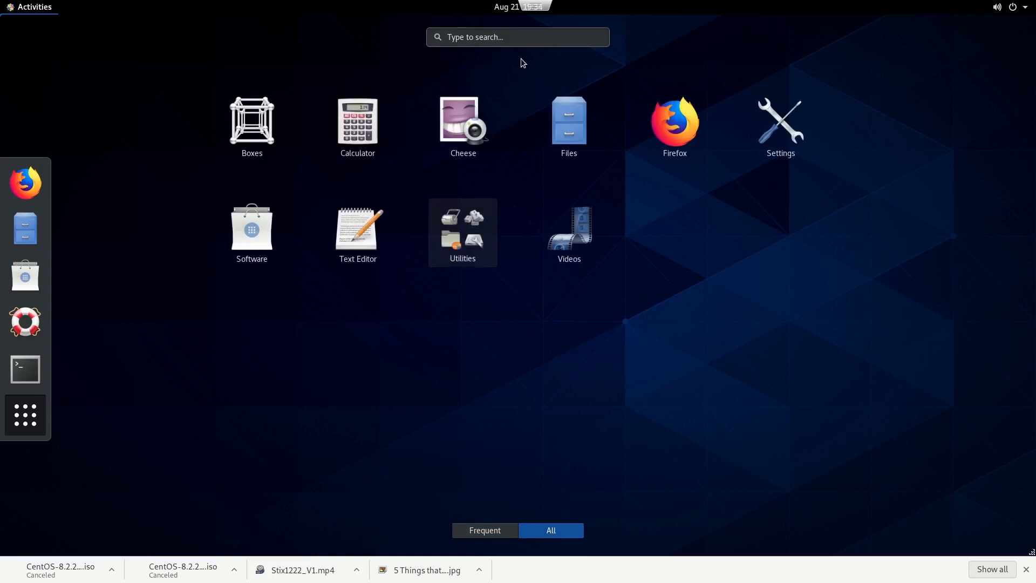
pyautogui.click(520, 39)
pyautogui.write('chee')
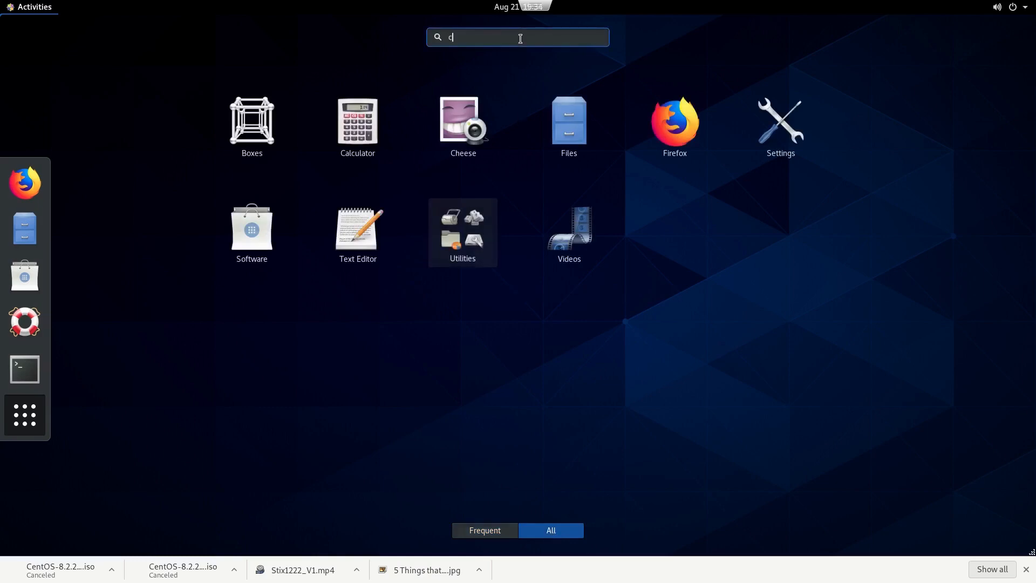
pyautogui.press('BackSpace')
pyautogui.press('BackSpace')
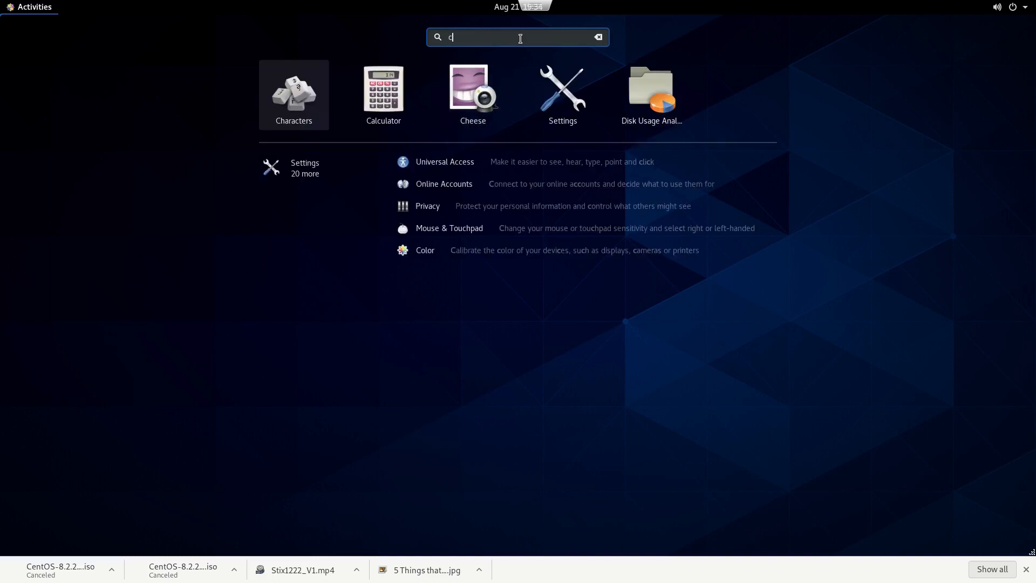
pyautogui.press('BackSpace')
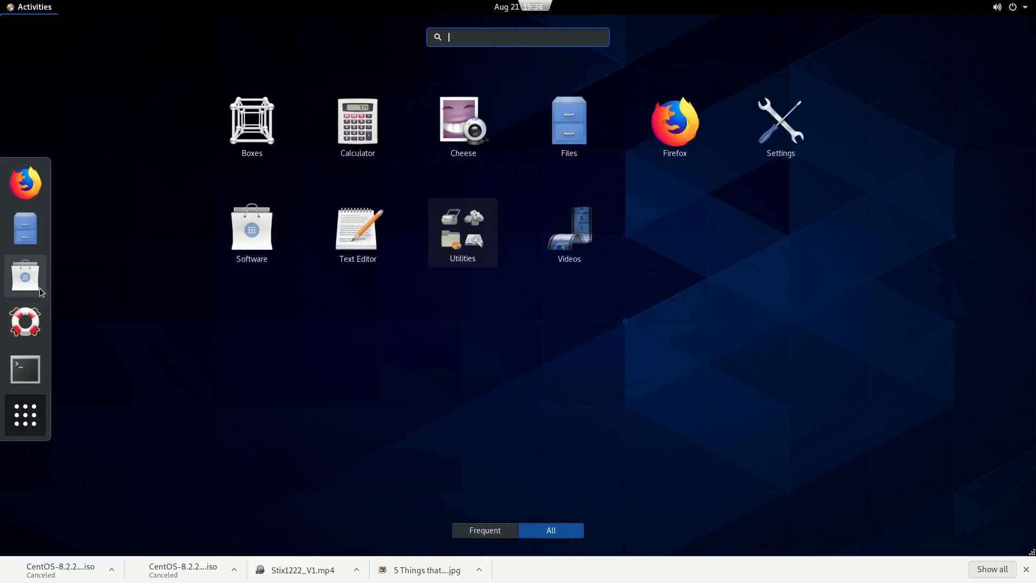
pyautogui.click(22, 183)
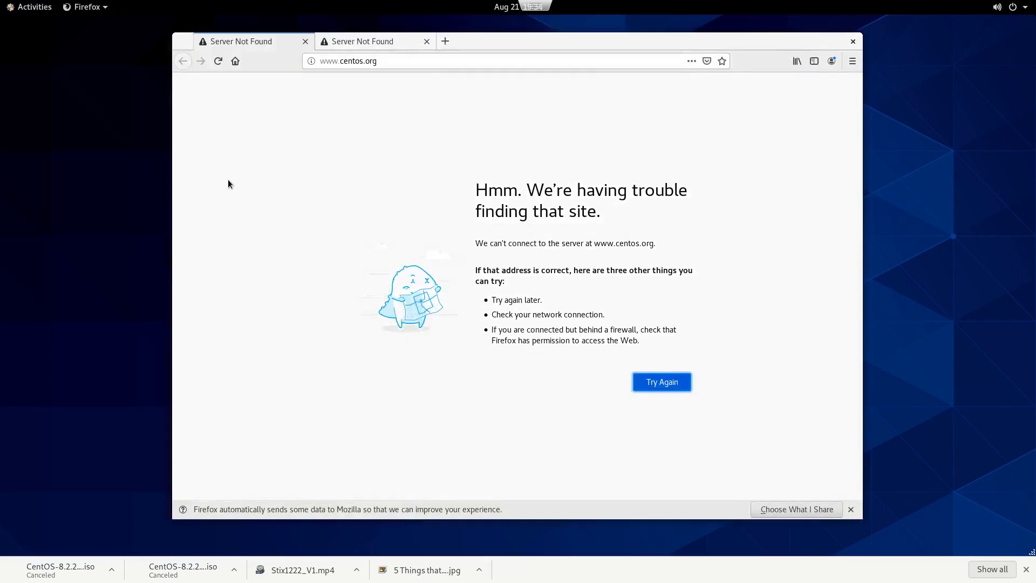
pyautogui.click(385, 41)
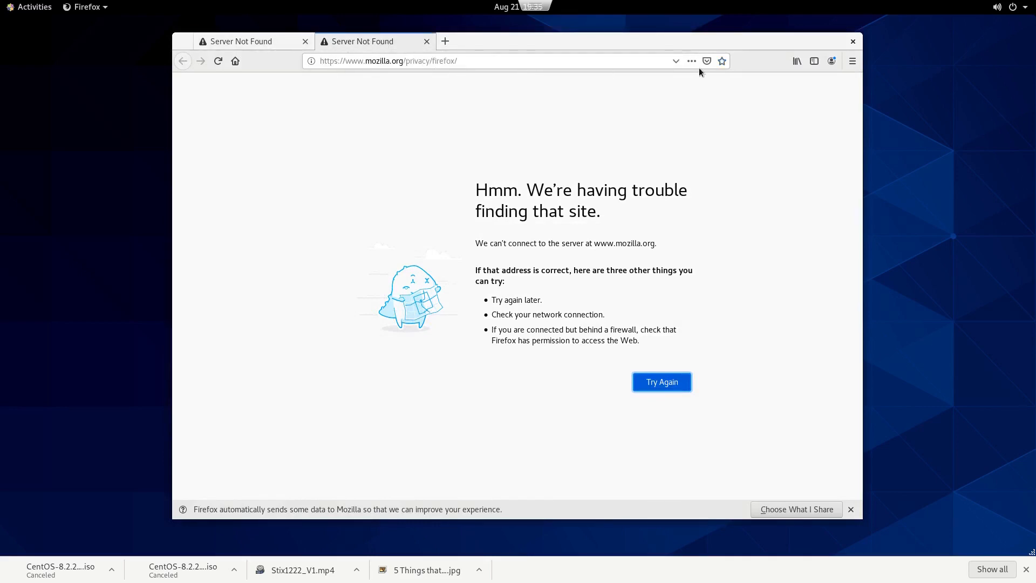
pyautogui.click(426, 41)
pyautogui.click(306, 42)
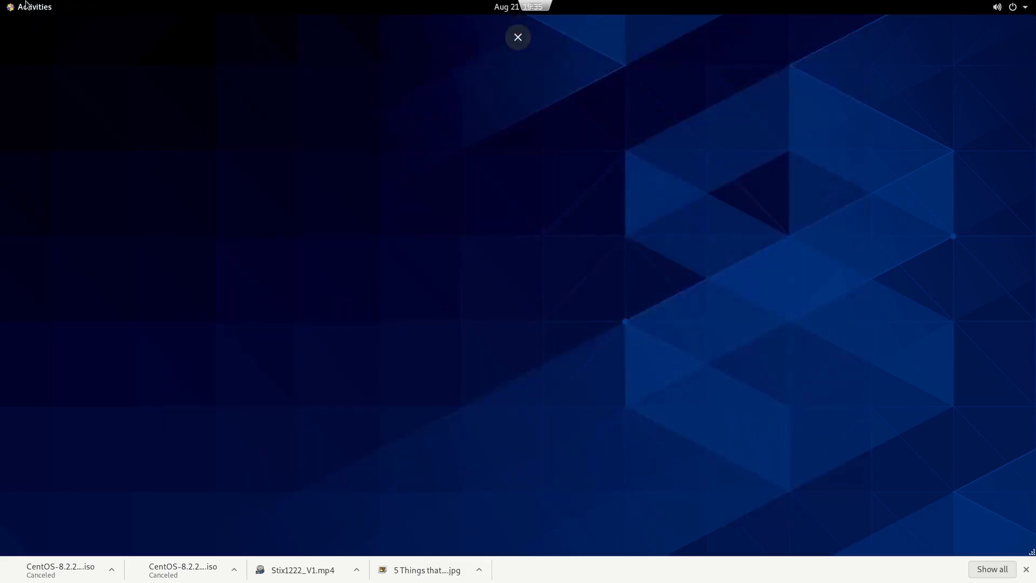
# Browse the Home and Pictures folders in Files and eject the mounted CentOS-8 disc.
pyautogui.click(29, 8)
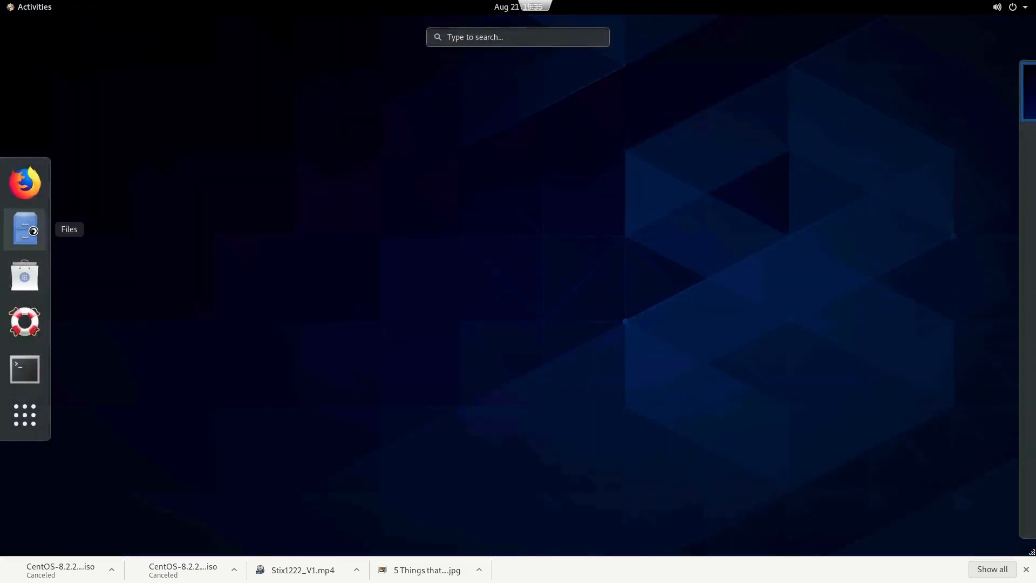
pyautogui.click(32, 232)
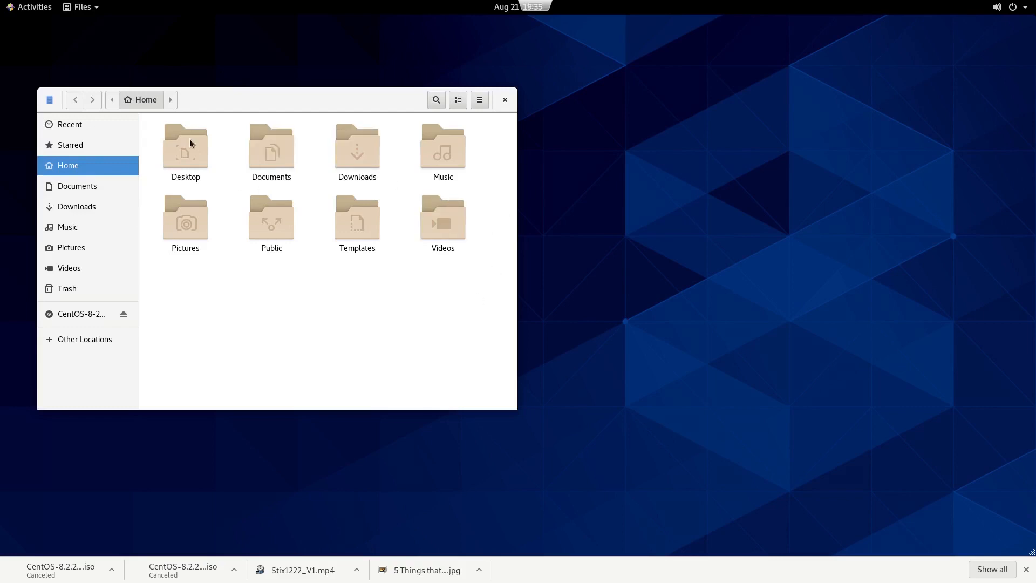
pyautogui.doubleClick(204, 226)
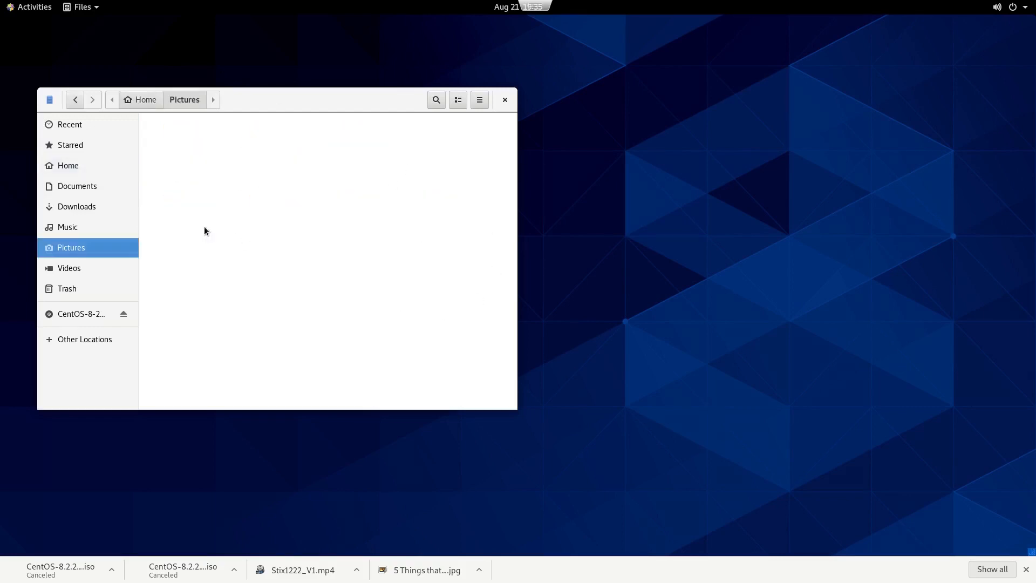
pyautogui.click(141, 99)
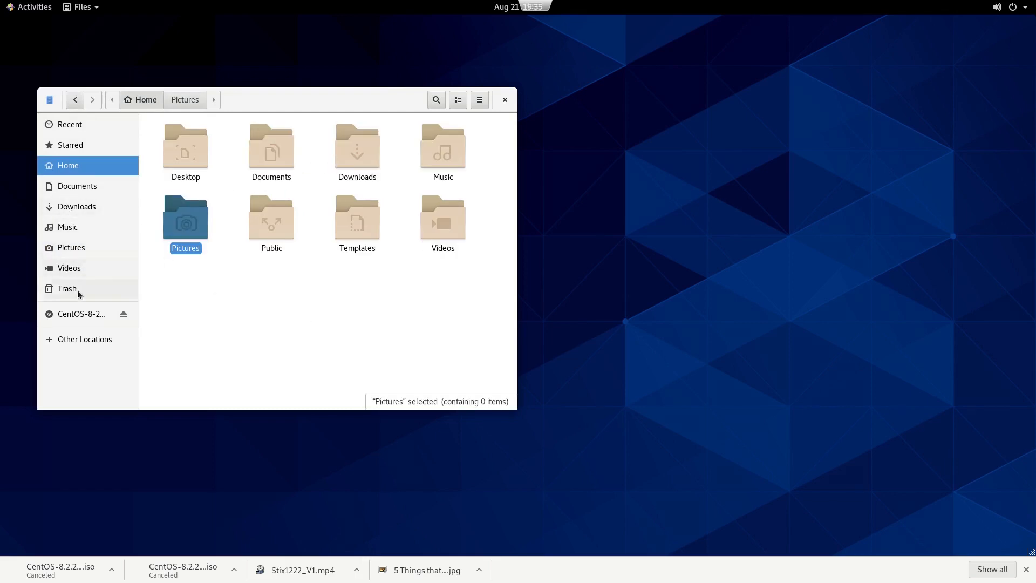
pyautogui.click(128, 321)
pyautogui.click(126, 318)
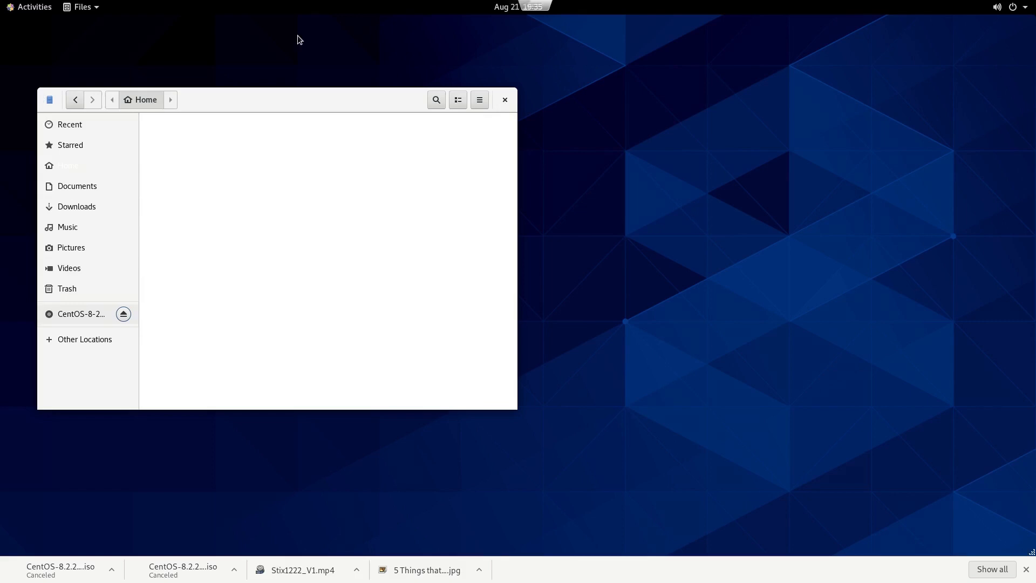
# Reset the cenots_install_review virtual machine from the ESXi host client and return to its console in full screen.
pyautogui.press('Escape')
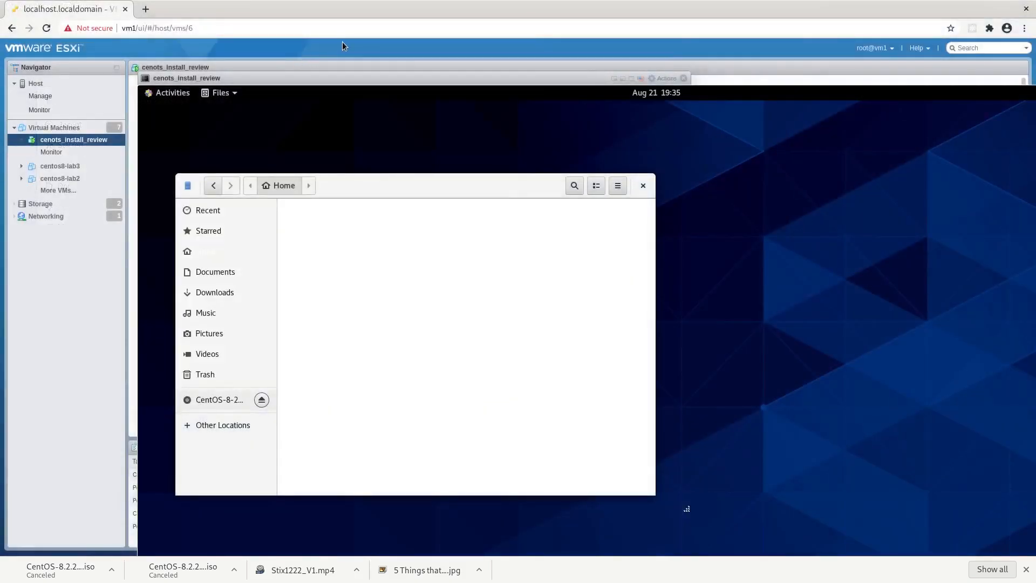
pyautogui.press('F11')
pyautogui.click(522, 42)
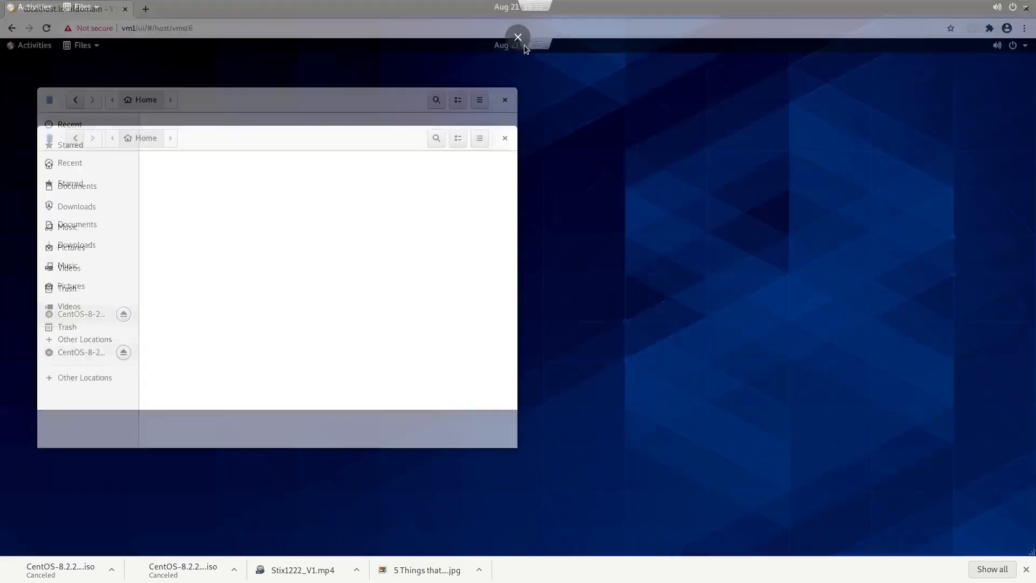
pyautogui.rightClick(70, 143)
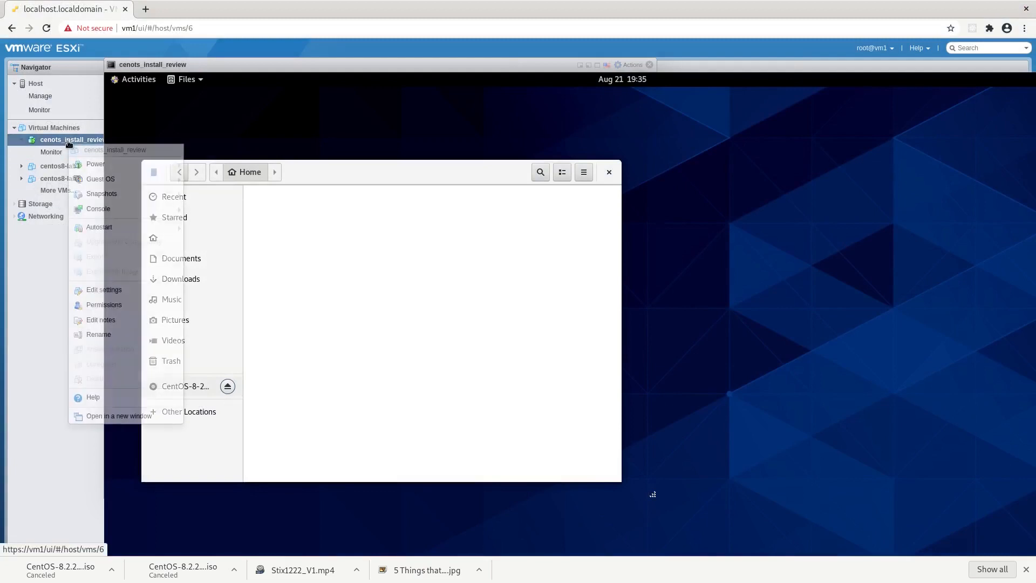
pyautogui.moveTo(172, 171)
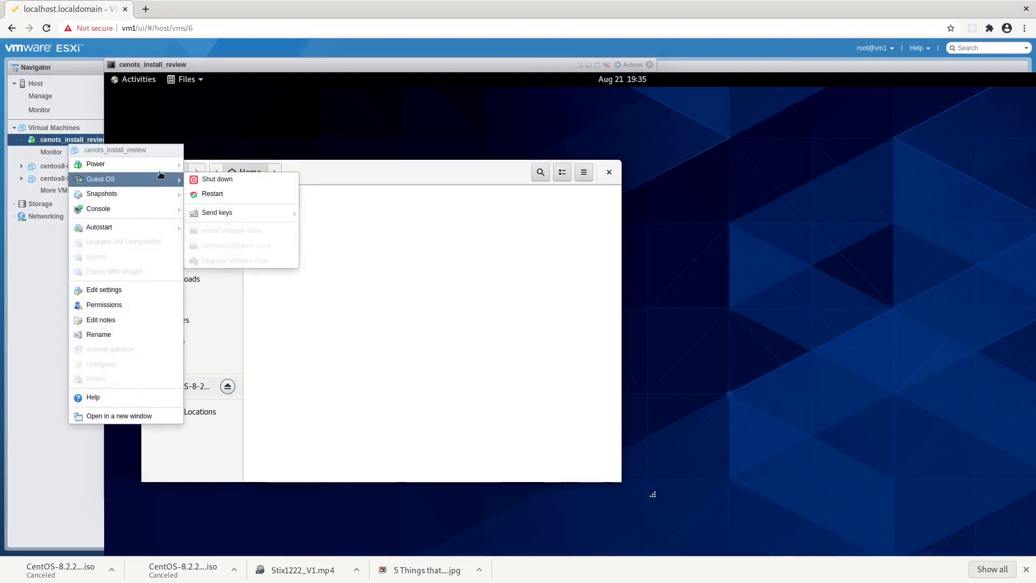
pyautogui.click(214, 206)
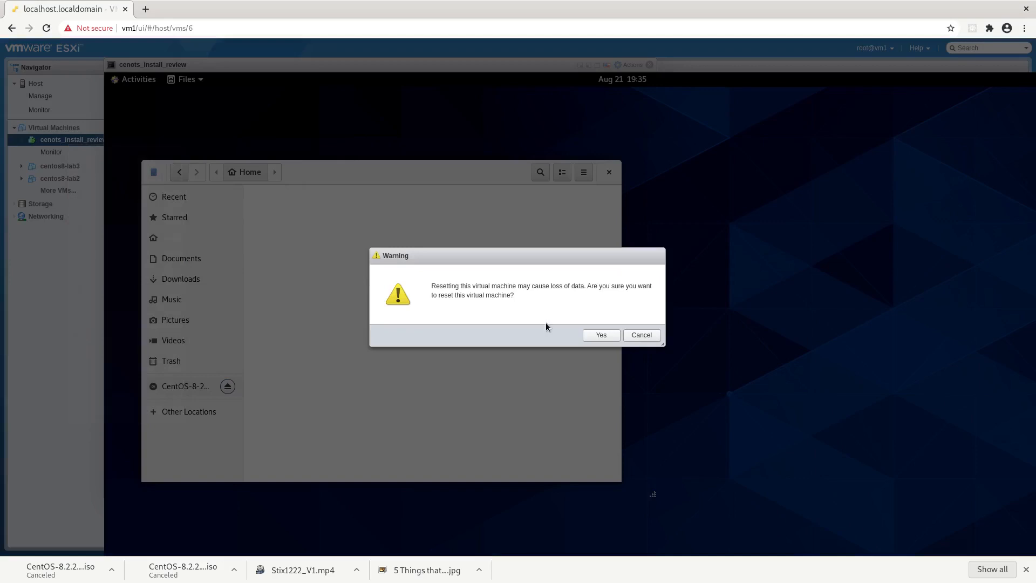
pyautogui.click(614, 340)
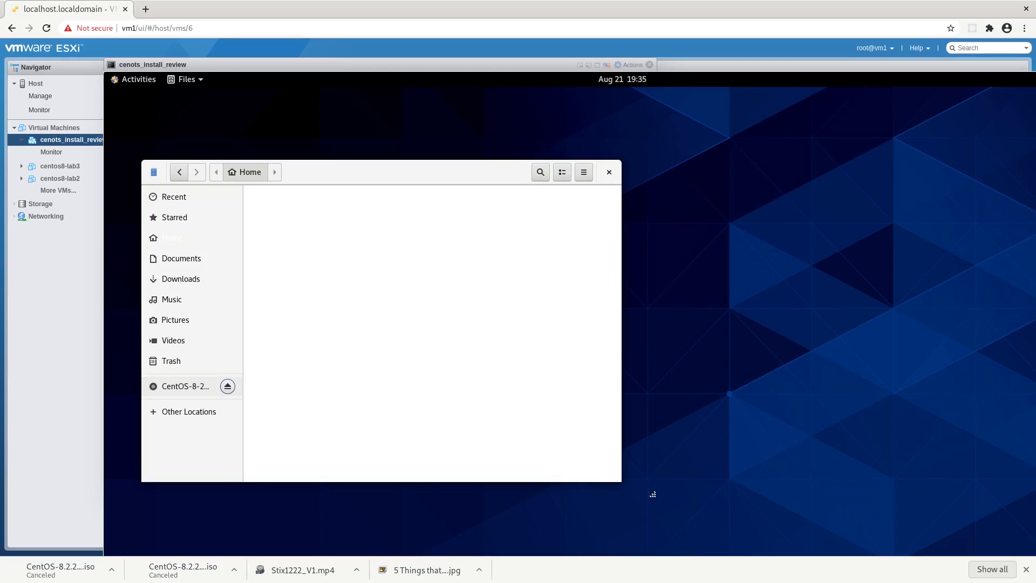
pyautogui.hotkey('ctrl', 'alt', 'Return')
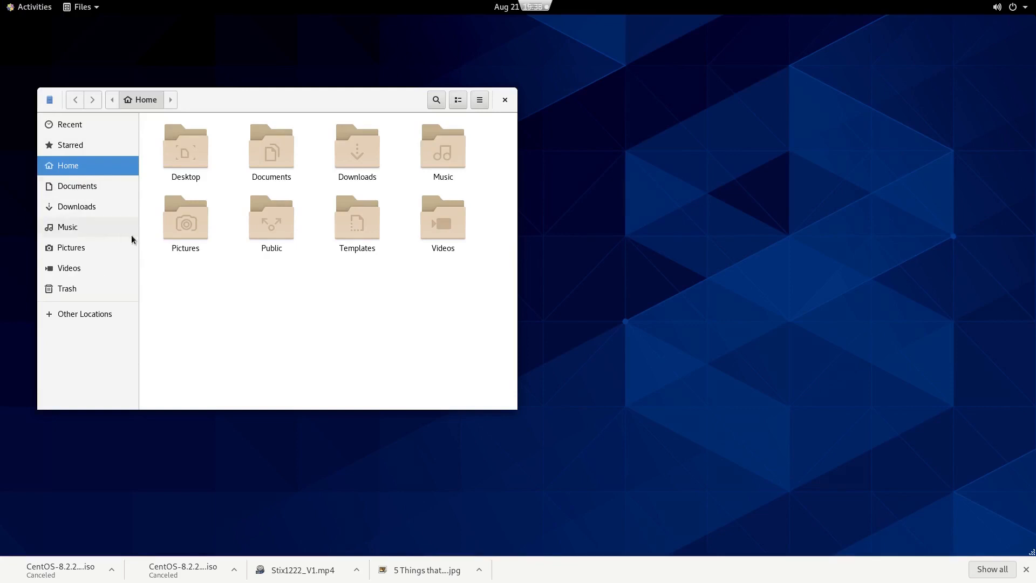
# Browse the Pictures, Videos, Home and Documents folders in Files and close the window.
pyautogui.click(57, 252)
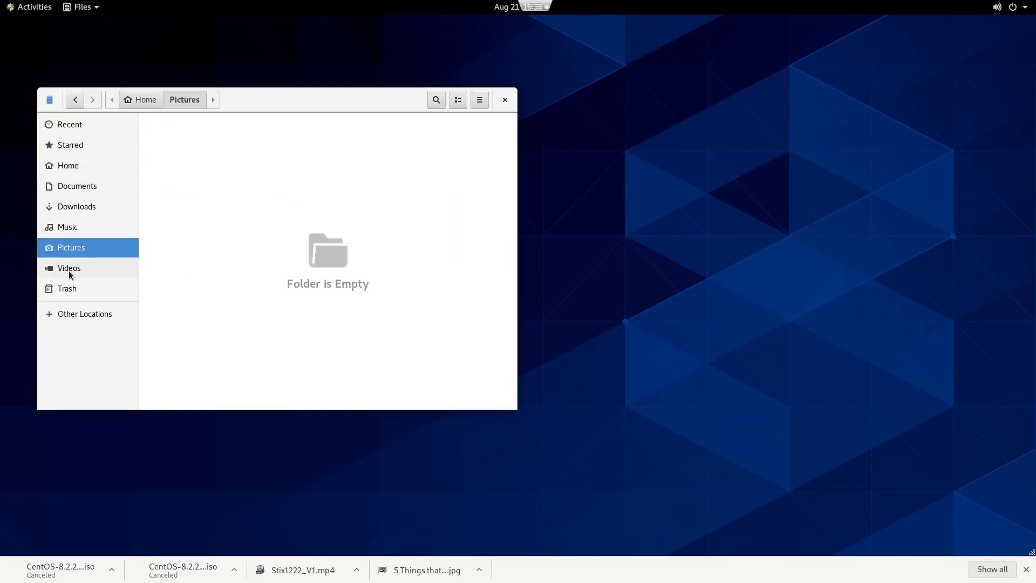
pyautogui.click(70, 270)
pyautogui.click(69, 165)
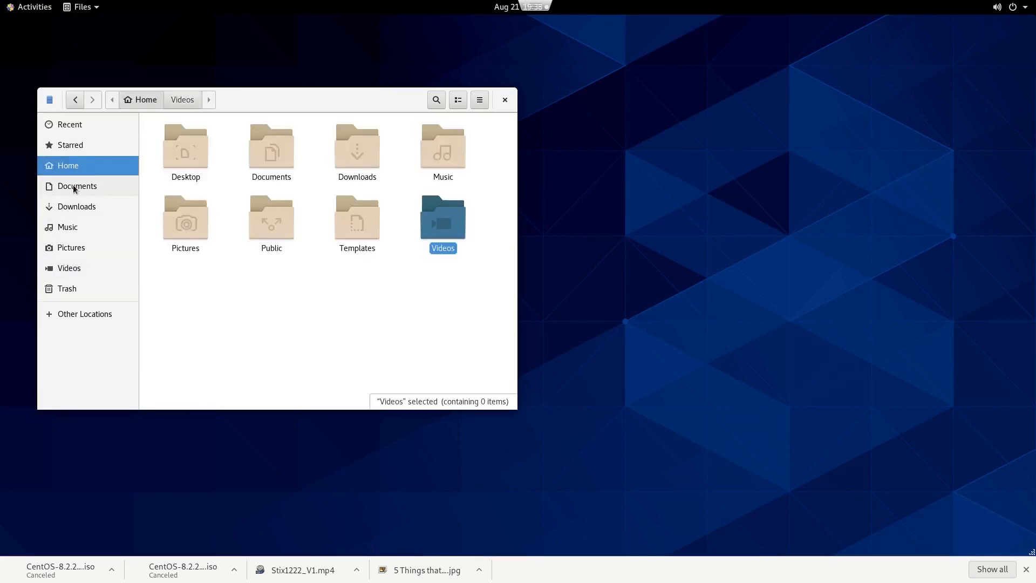
pyautogui.click(76, 192)
pyautogui.click(79, 266)
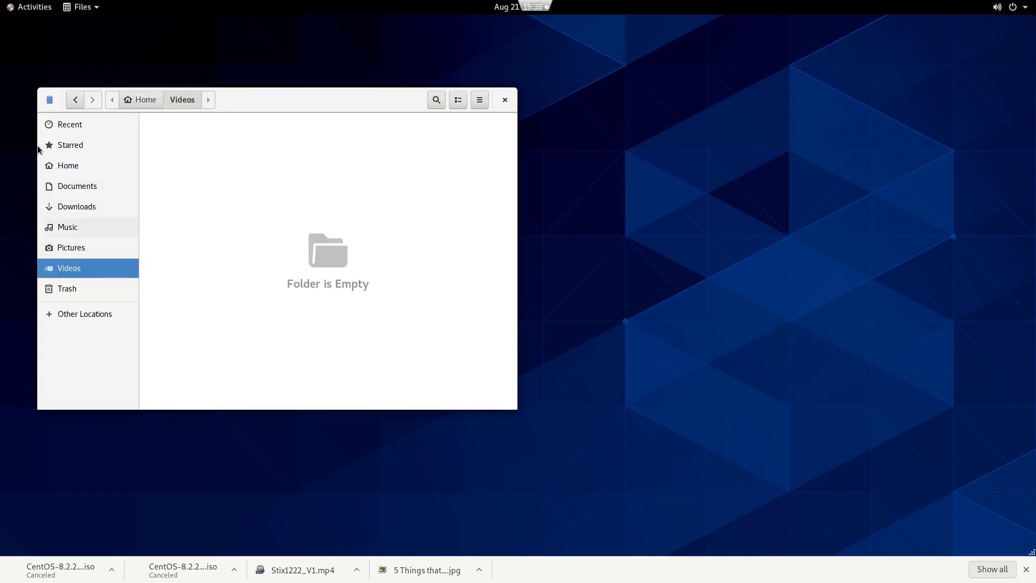
pyautogui.click(505, 102)
# Open a Terminal and check the network interfaces with the ip addr command.
pyautogui.click(35, 10)
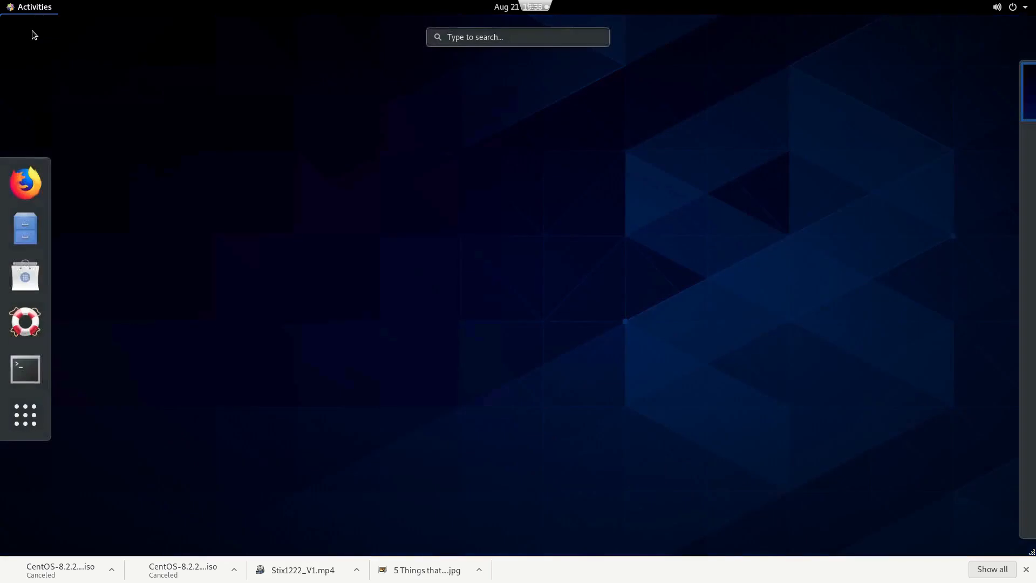
pyautogui.click(25, 375)
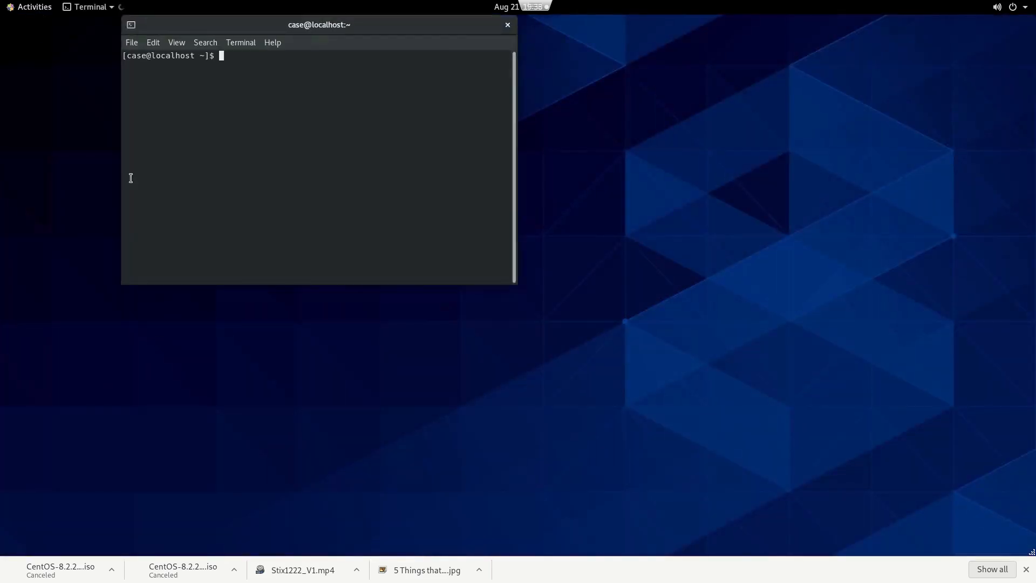
pyautogui.write('ip addr')
pyautogui.press('Return')
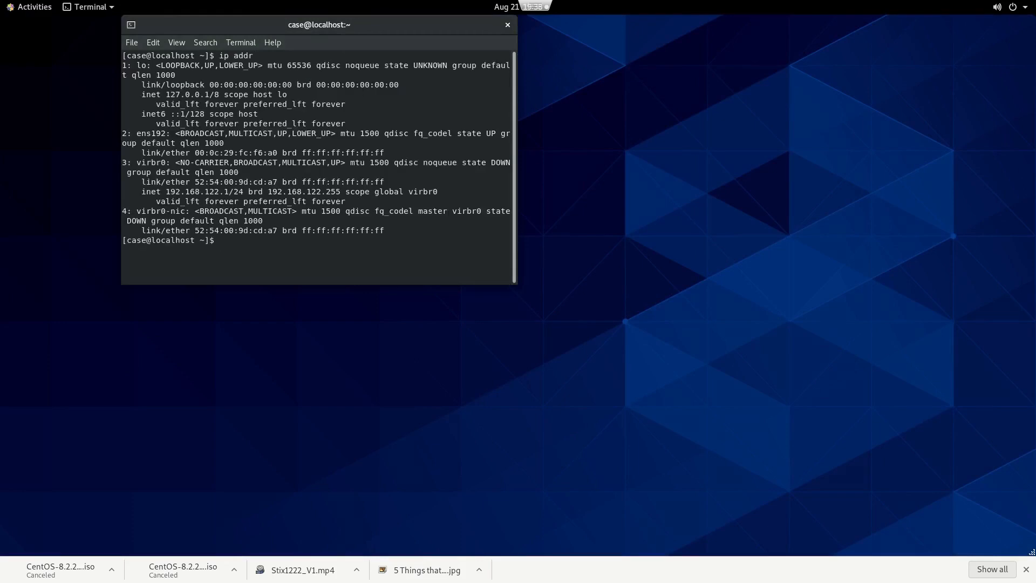
pyautogui.write('sudo yum u')
pyautogui.press('BackSpace')
pyautogui.press('BackSpace')
pyautogui.press('BackSpace')
pyautogui.press('BackSpace')
pyautogui.press('BackSpace')
pyautogui.press('BackSpace')
pyautogui.press('BackSpace')
pyautogui.press('BackSpace')
pyautogui.press('BackSpace')
pyautogui.press('BackSpace')
# List the home directory with ll, clear the terminal, and run the ll listing again.
pyautogui.write('ll')
pyautogui.press('Return')
pyautogui.write('clear')
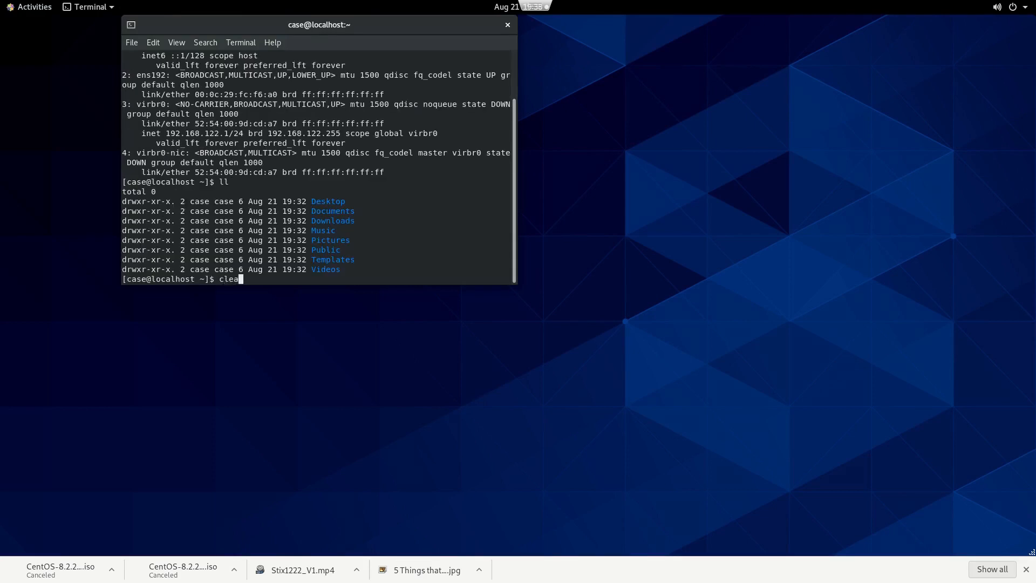
pyautogui.press('Return')
pyautogui.write('ll')
pyautogui.press('Return')
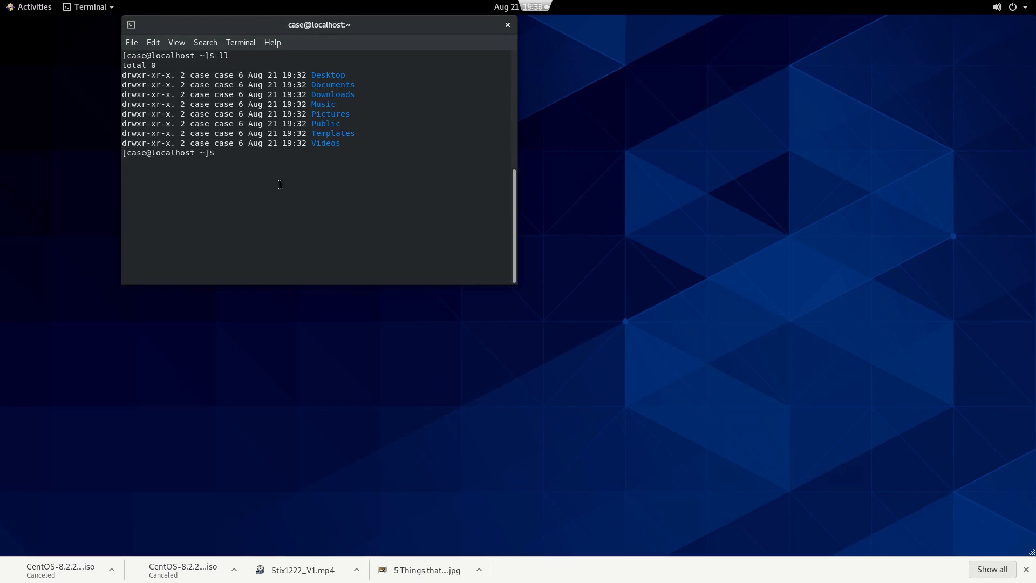
# Highlight the folder names in the terminal listing, clear the selection and close the Terminal.
pyautogui.moveTo(312, 76); pyautogui.dragTo(407, 139)
pyautogui.click(363, 164)
pyautogui.moveTo(312, 76); pyautogui.dragTo(386, 141)
pyautogui.click(393, 246)
pyautogui.click(508, 26)
pyautogui.click(43, 11)
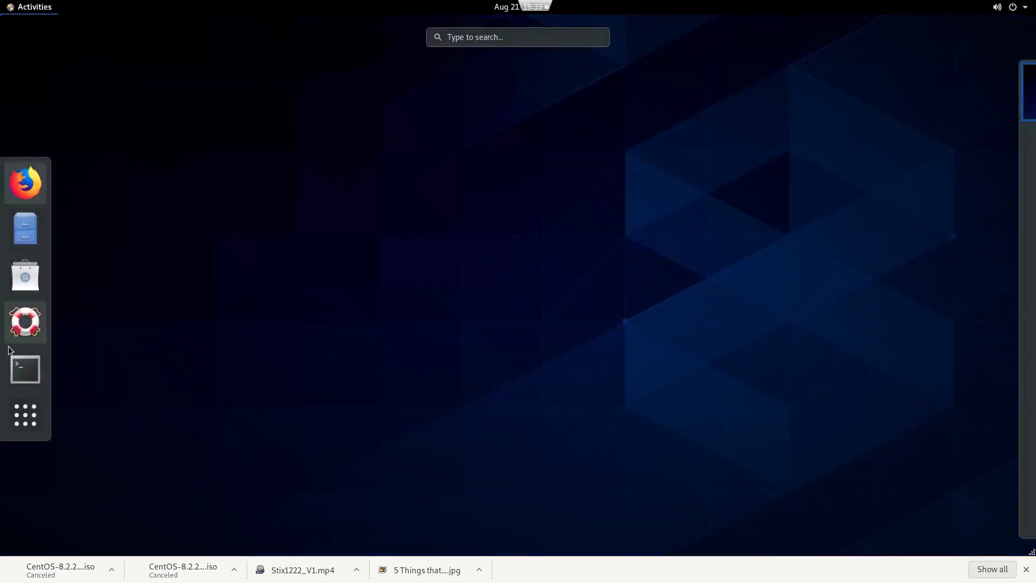
pyautogui.click(26, 416)
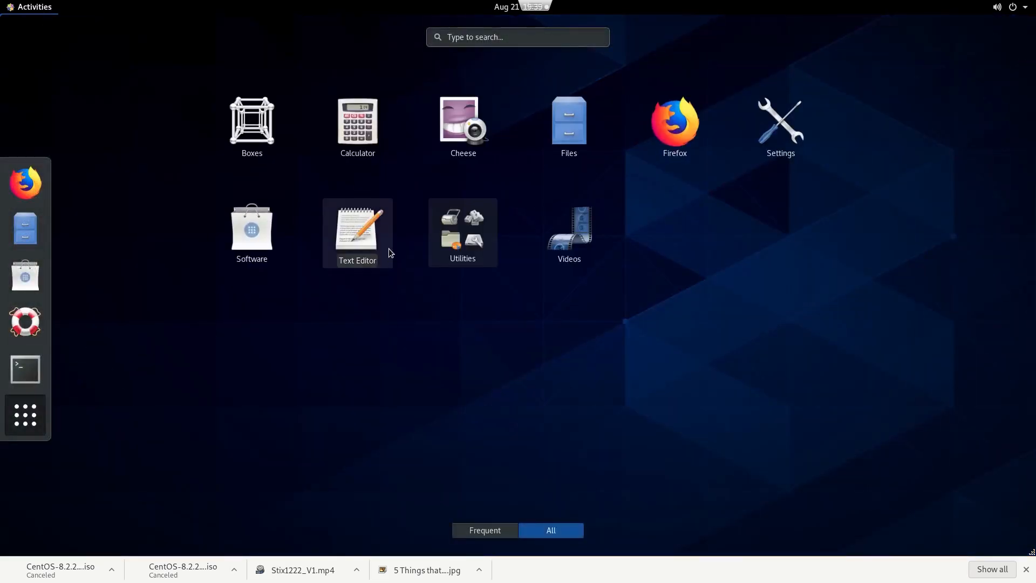
pyautogui.click(26, 6)
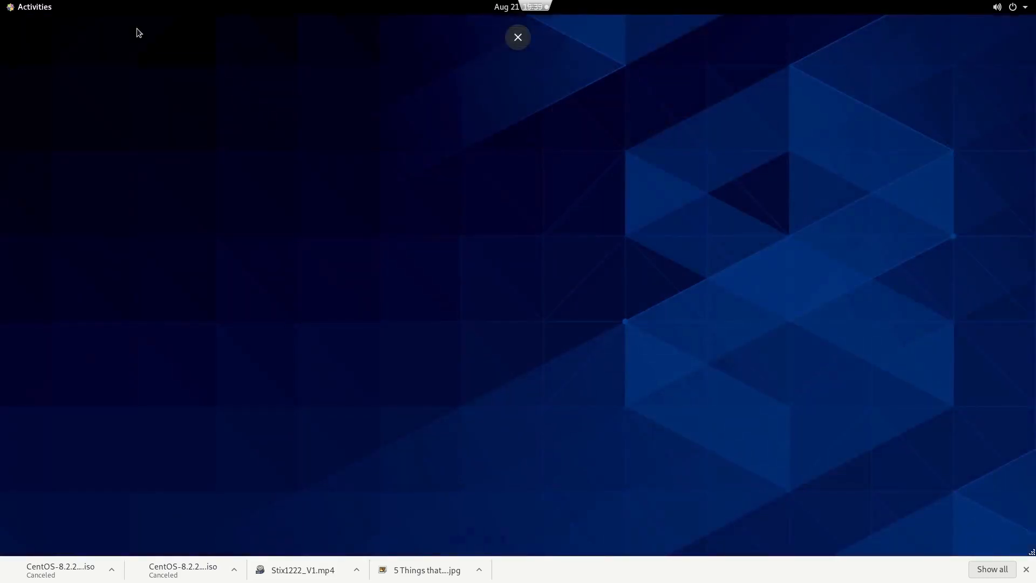
pyautogui.click(519, 37)
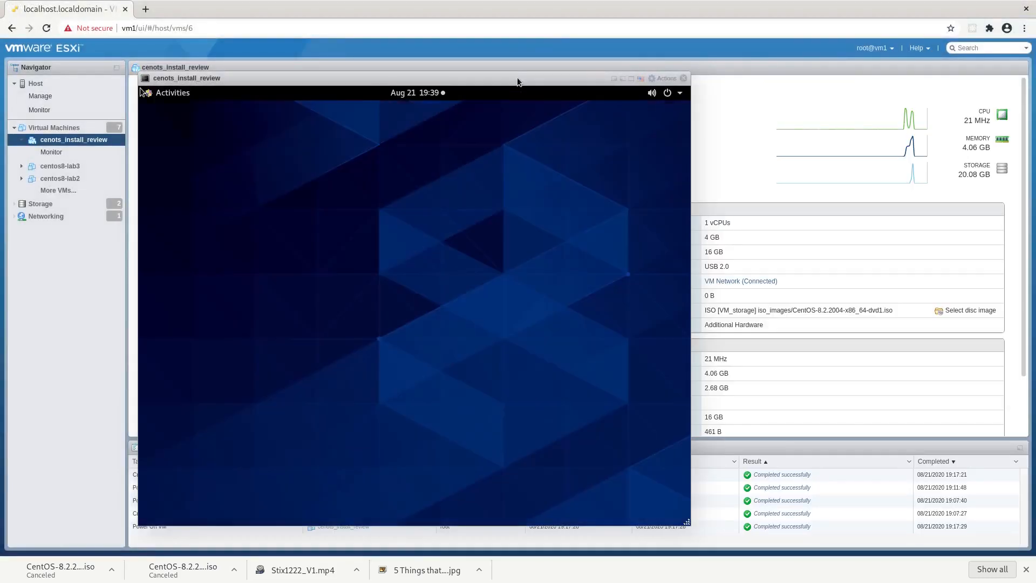
pyautogui.click(517, 76)
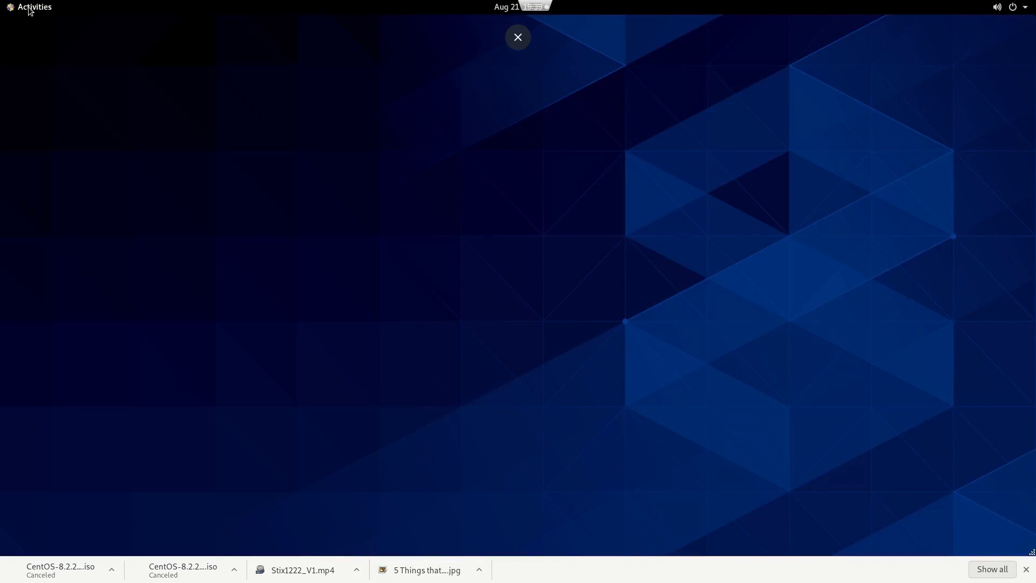
# Open Text Editor from the complete application list and enter the sample text "ljdljfsdlf" in the new document.
pyautogui.click(30, 10)
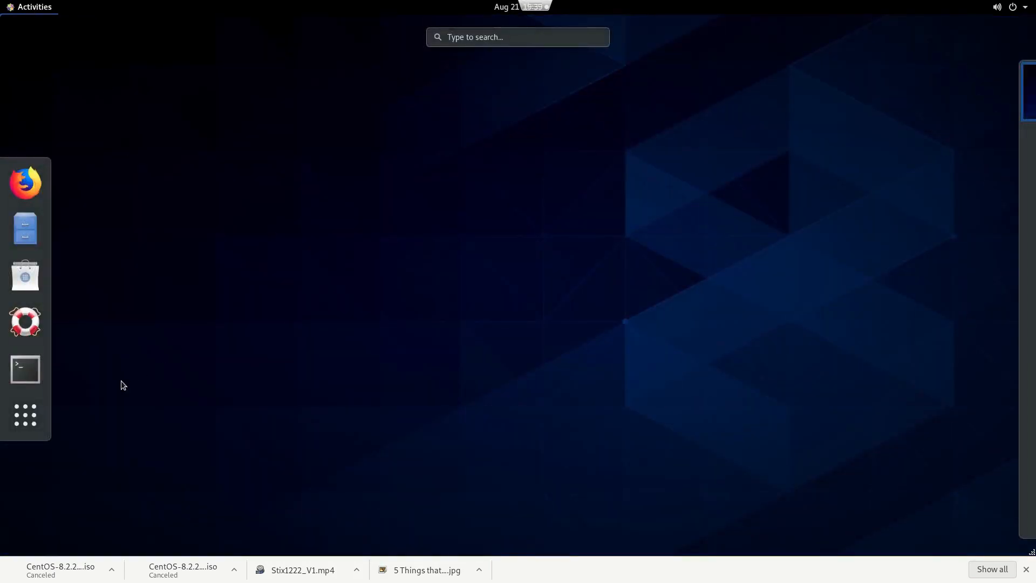
pyautogui.click(34, 416)
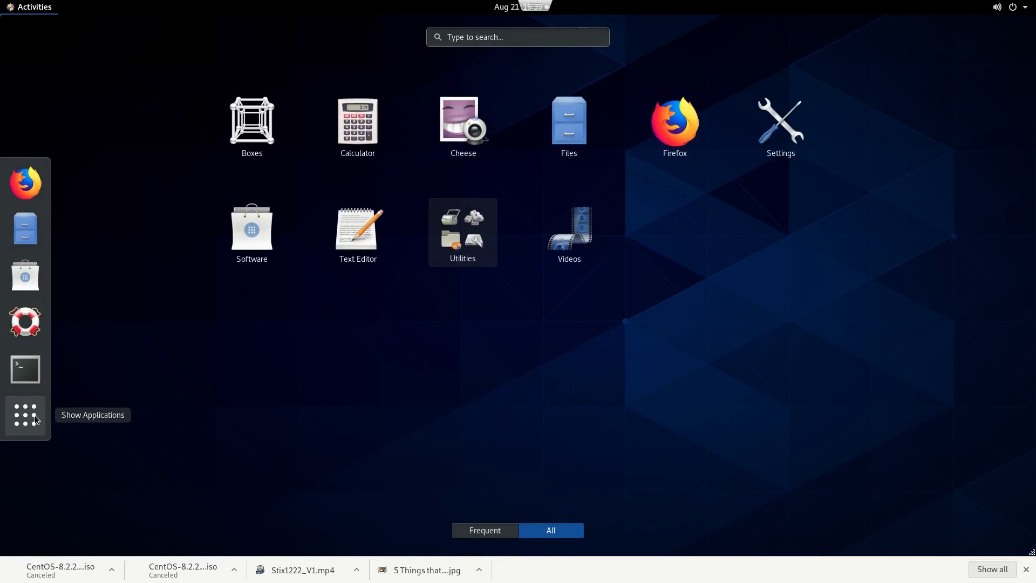
pyautogui.click(374, 232)
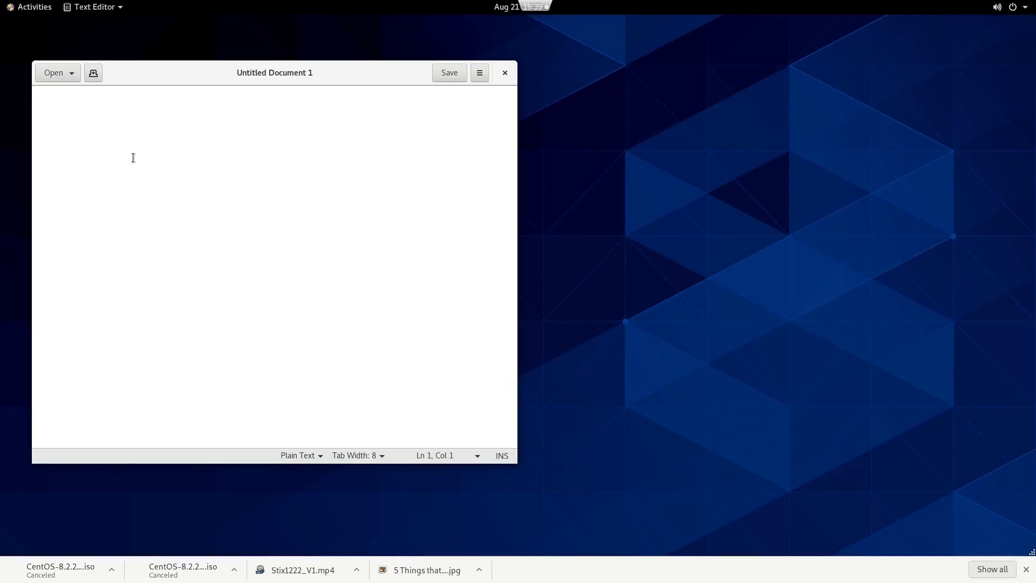
pyautogui.write('ljdljfsdlf')
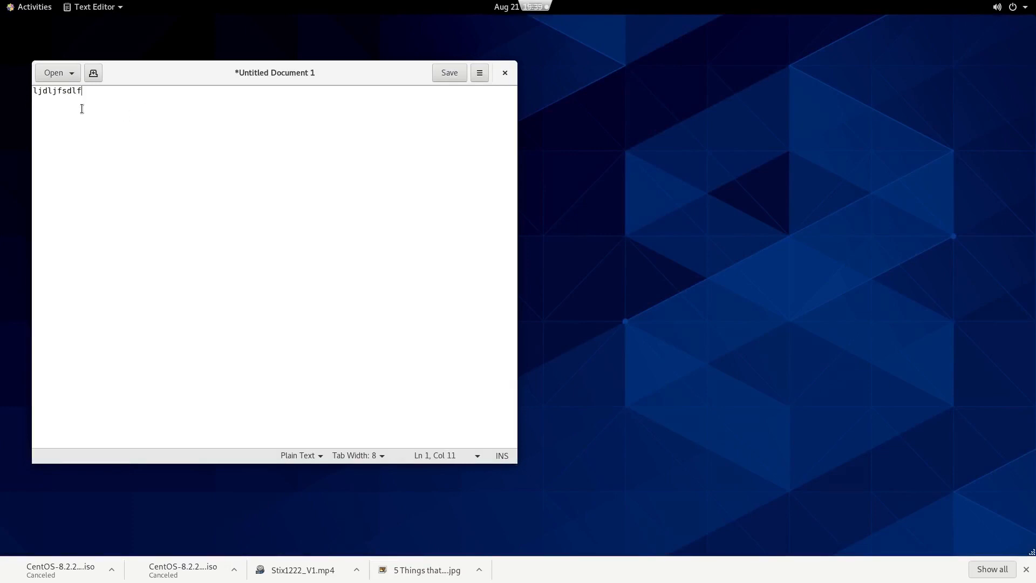
# Save the untitled document as sample.py in the home folder.
pyautogui.click(52, 76)
pyautogui.click(465, 104)
pyautogui.click(480, 73)
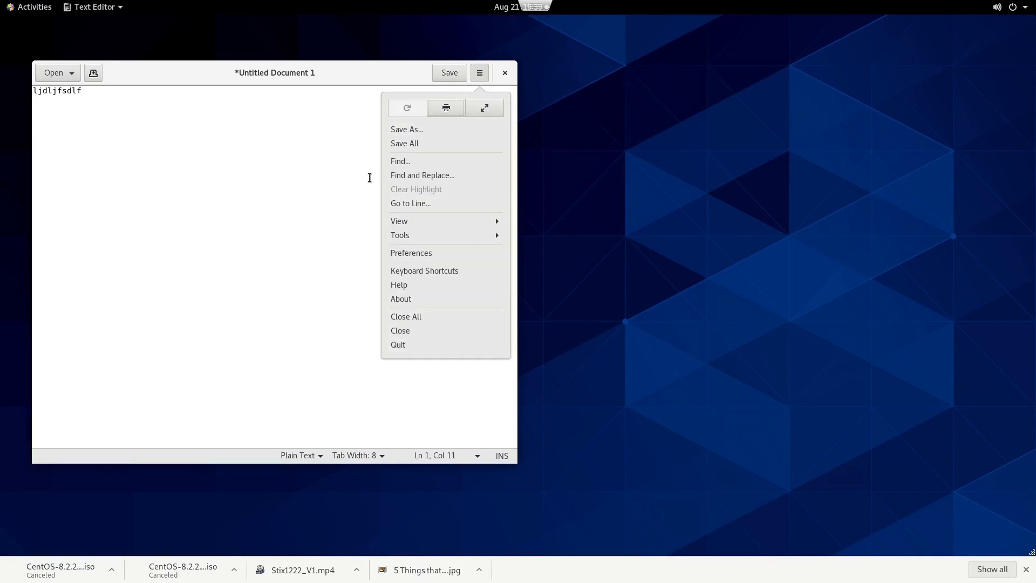
pyautogui.click(408, 129)
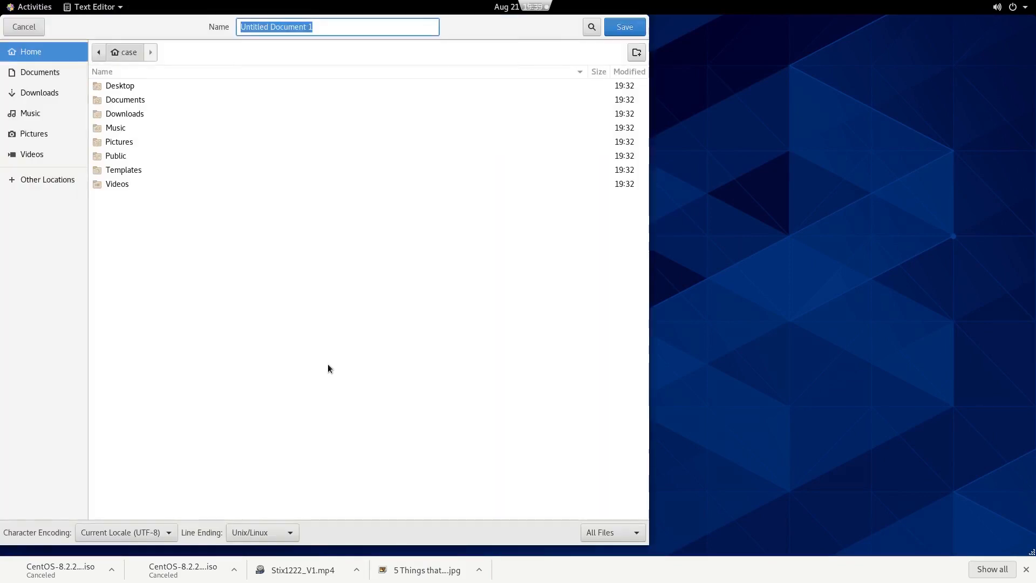
pyautogui.write('samply')
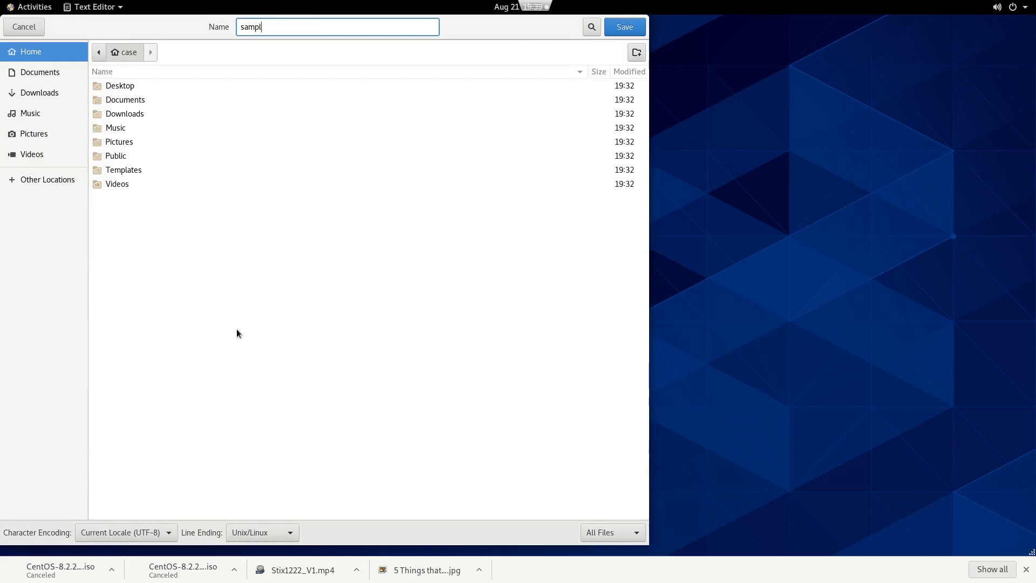
pyautogui.press('BackSpace')
pyautogui.write('e.py')
pyautogui.press('Return')
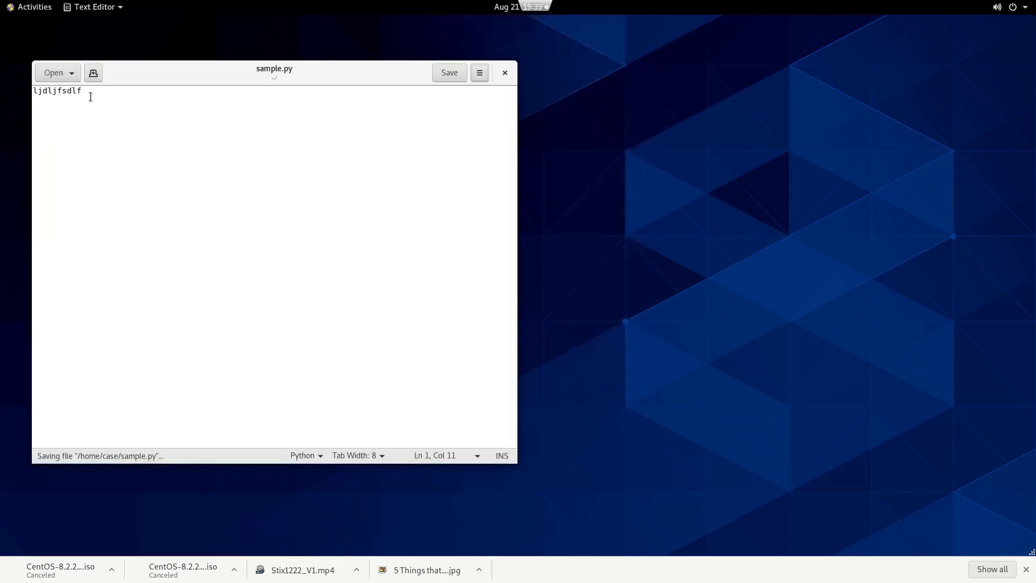
# Replace all text in sample.py with the Python lines "import os", "import sys" and "def".
pyautogui.hotkey('ctrl', 'a')
pyautogui.press('BackSpace')
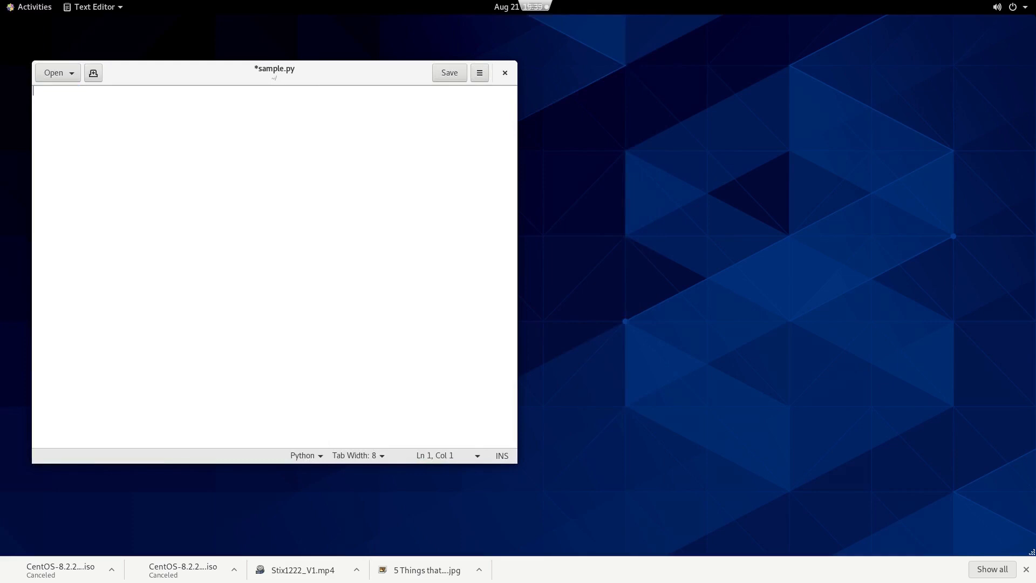
pyautogui.write('import os')
pyautogui.press('Return')
pyautogui.write('import sys')
pyautogui.press('Return')
pyautogui.write('def')
# Quit Text Editor and discard the unsaved changes to sample.py.
pyautogui.click(91, 4)
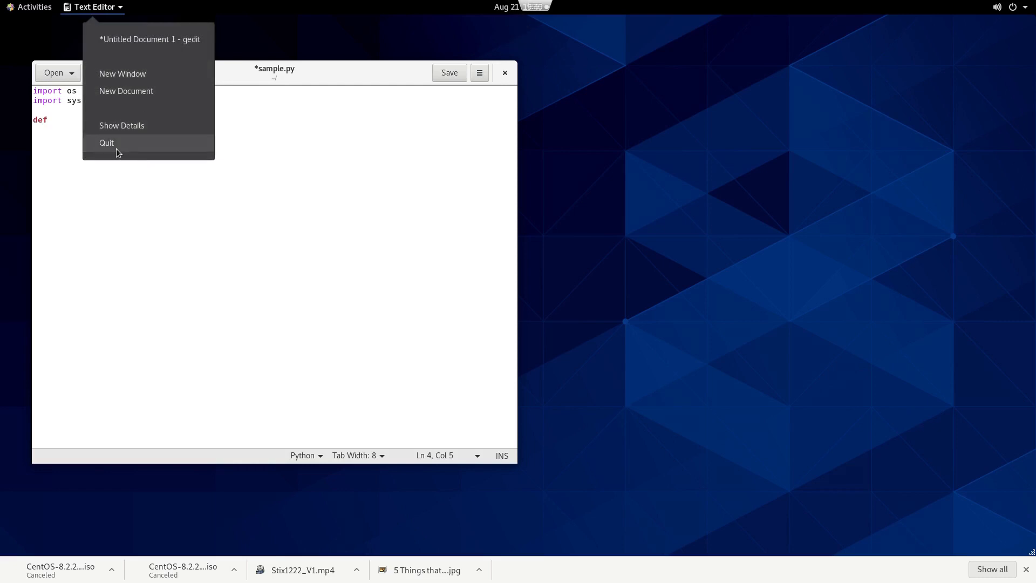
pyautogui.click(111, 160)
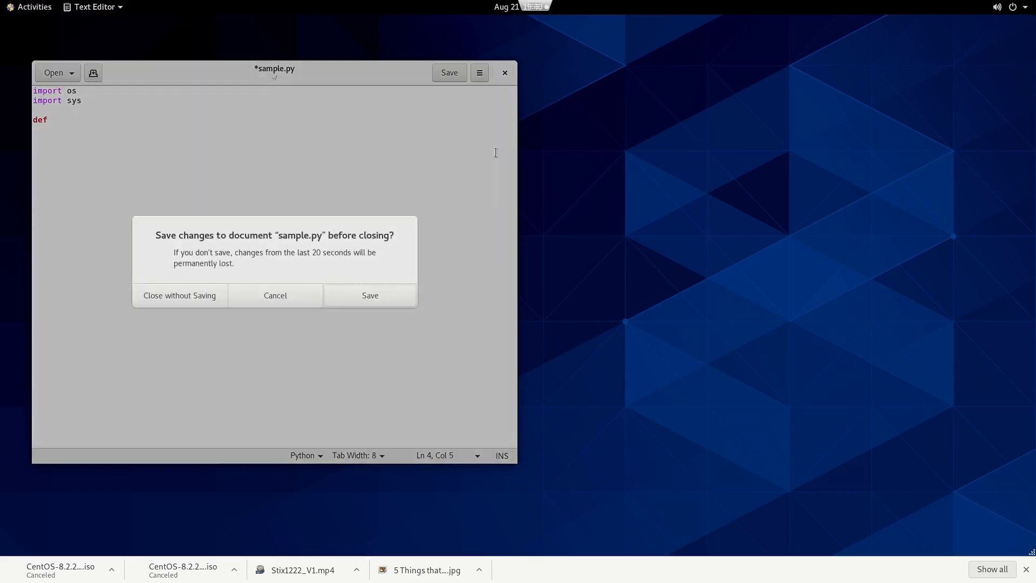
pyautogui.click(204, 297)
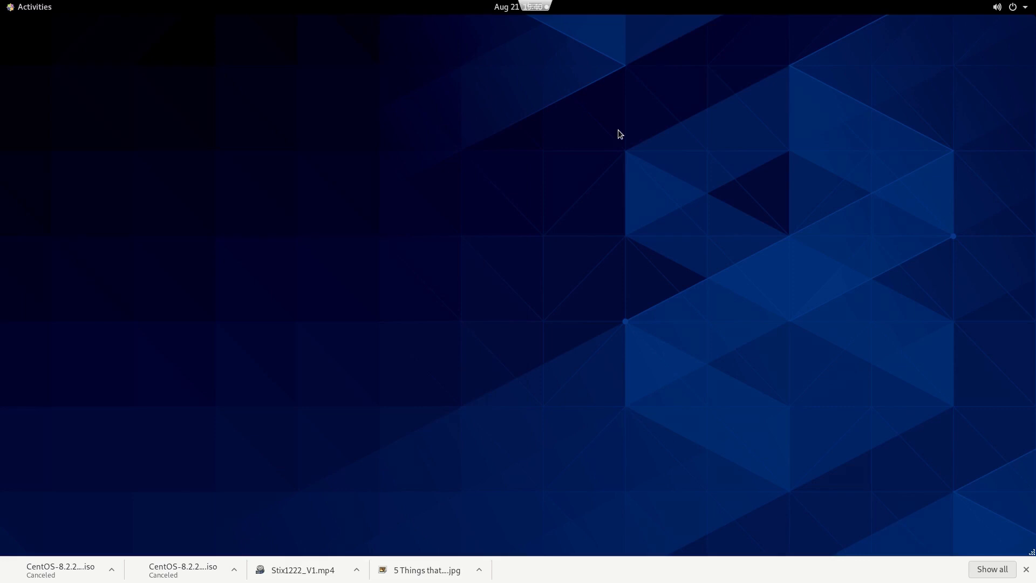